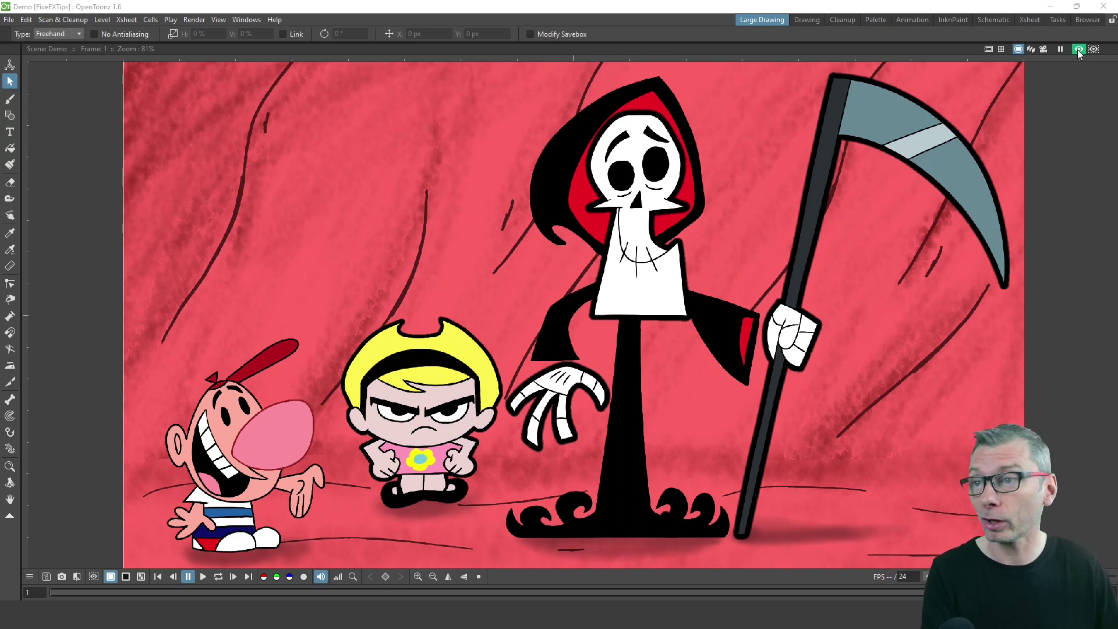
Toggle the viewer's rendered preview off and on several times.
{"action": "left_click", "coordinate": [1078, 49]}
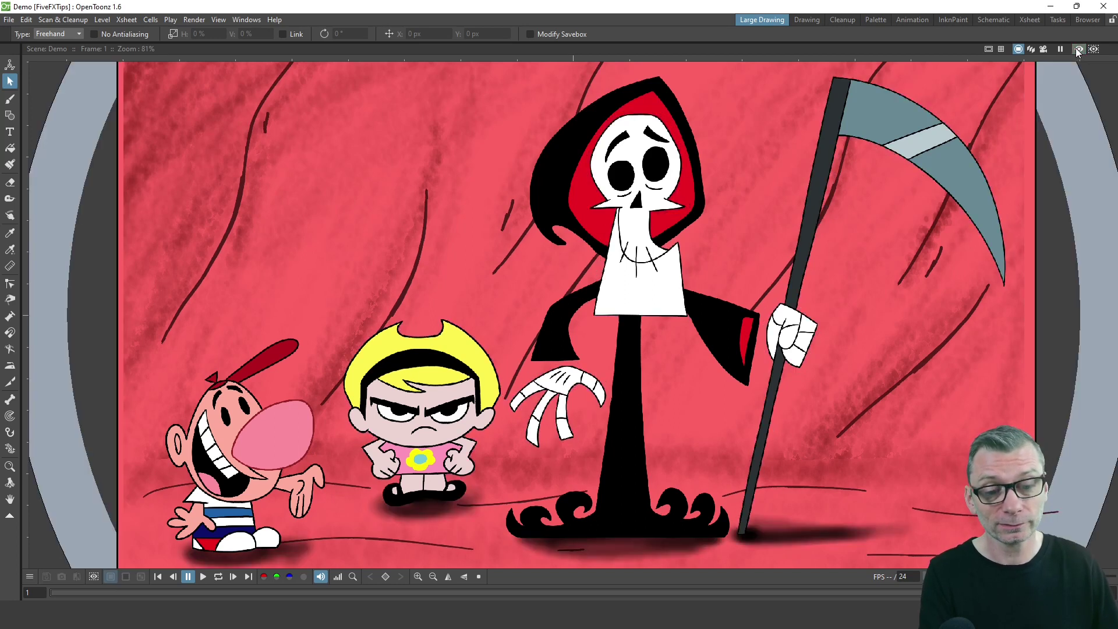
{"action": "left_click", "coordinate": [1078, 50]}
{"action": "left_click", "coordinate": [1078, 51]}
{"action": "left_click", "coordinate": [1078, 50]}
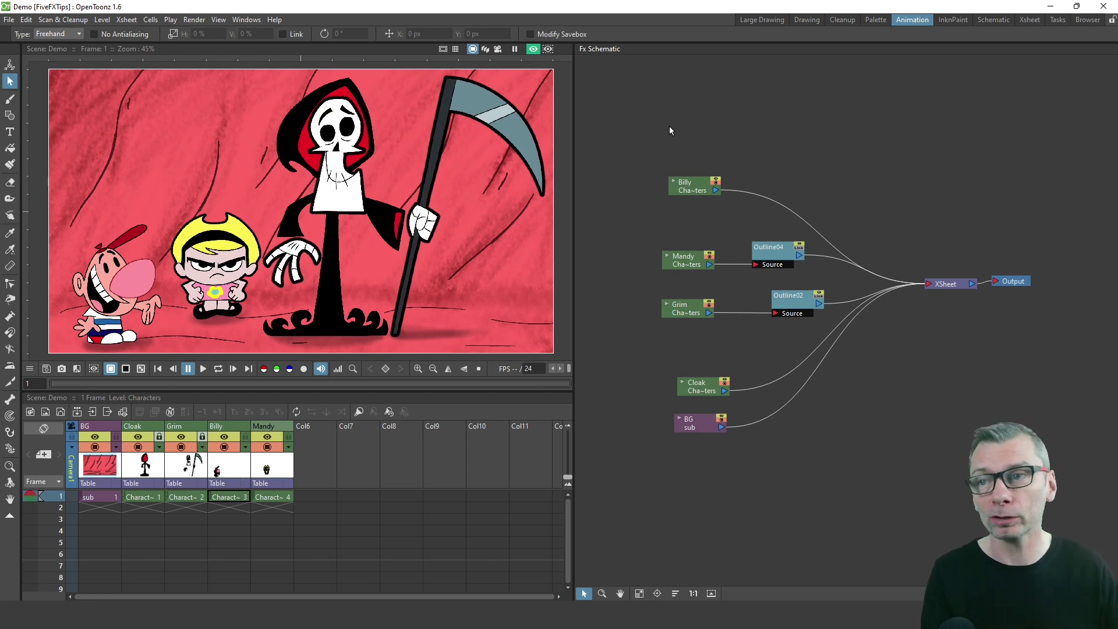
Insert a Toonz_Level Outline effect (Outline06) on the Billy column and open its settings.
{"action": "left_click", "coordinate": [689, 188]}
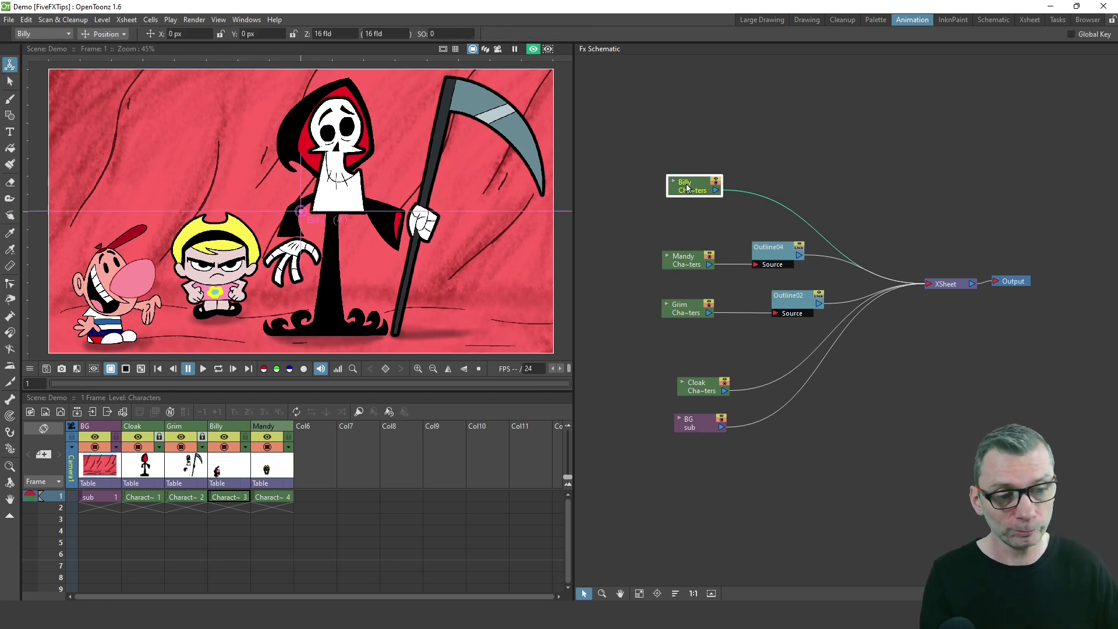
{"action": "right_click", "coordinate": [688, 187]}
{"action": "mouse_move", "coordinate": [706, 193]}
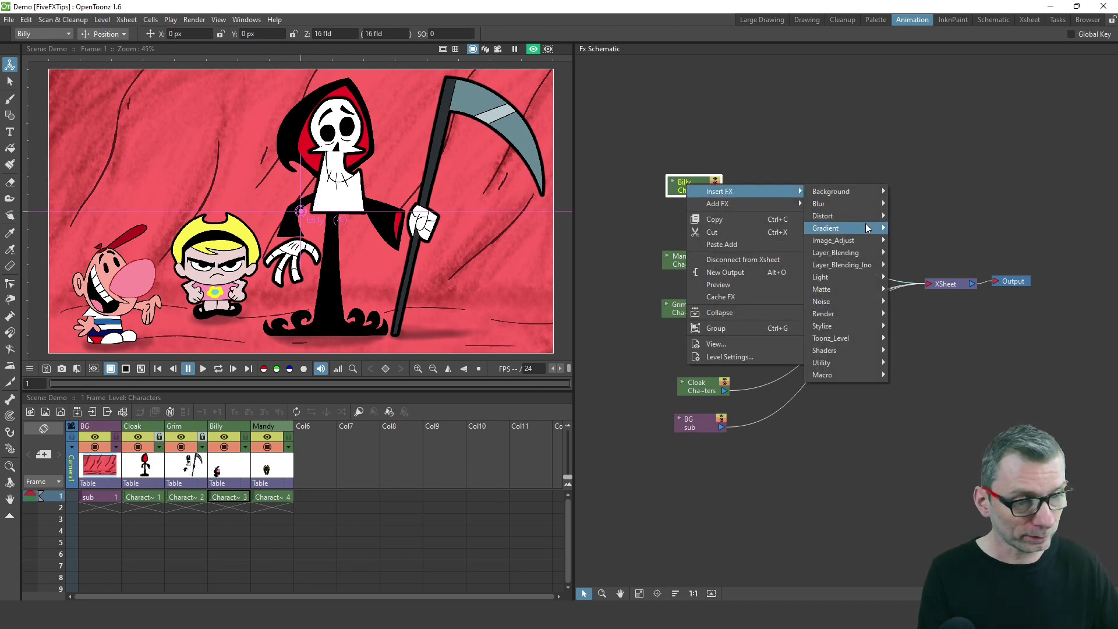
{"action": "mouse_move", "coordinate": [873, 338]}
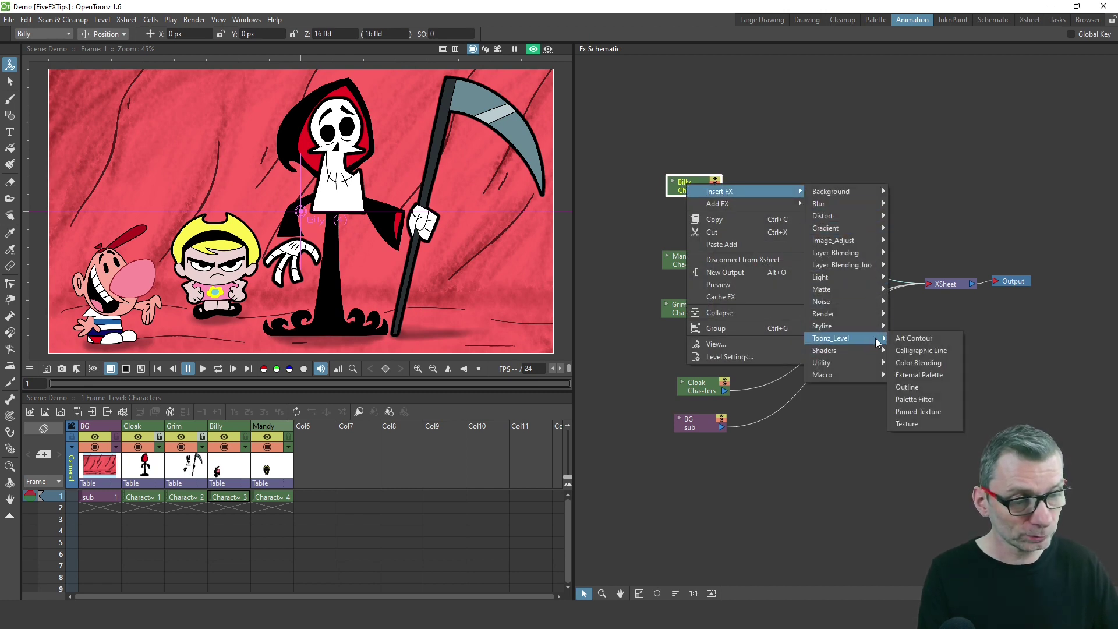
{"action": "left_click", "coordinate": [935, 389]}
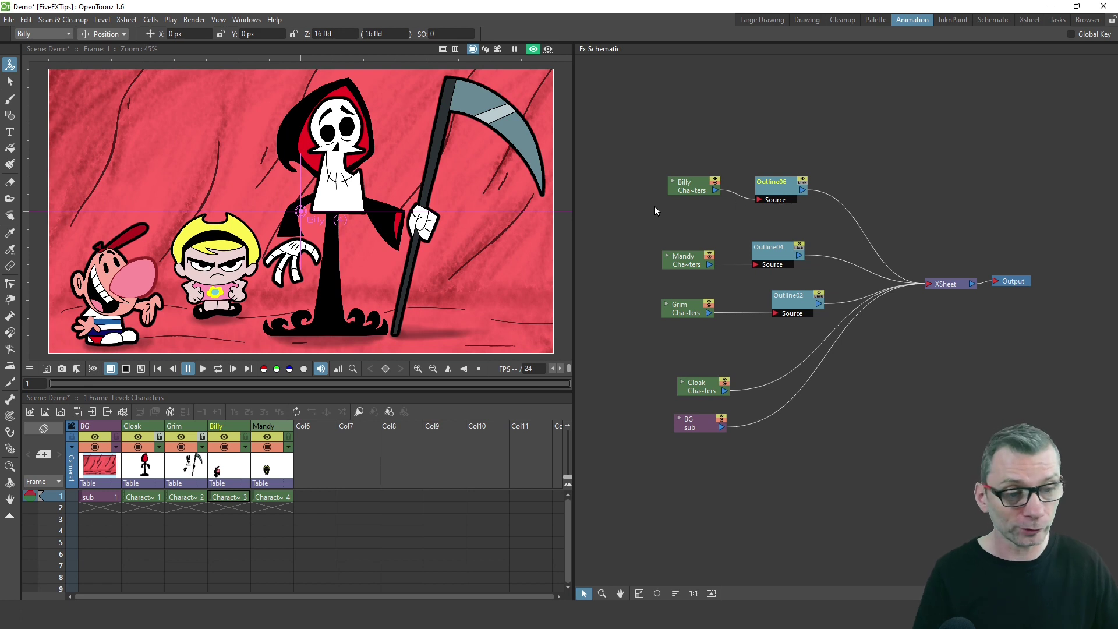
{"action": "double_click", "coordinate": [786, 184]}
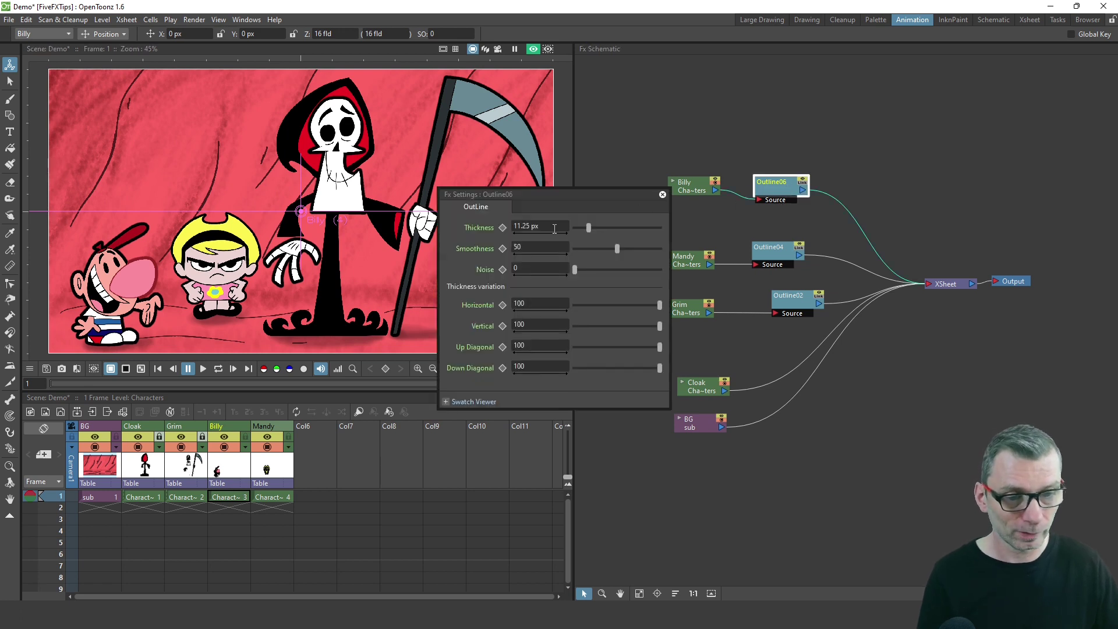
Lower Outline06's thickness from 11.25 px to about 6.093 px.
{"action": "left_click_drag", "start_coordinate": [589, 227], "coordinate": [581, 228]}
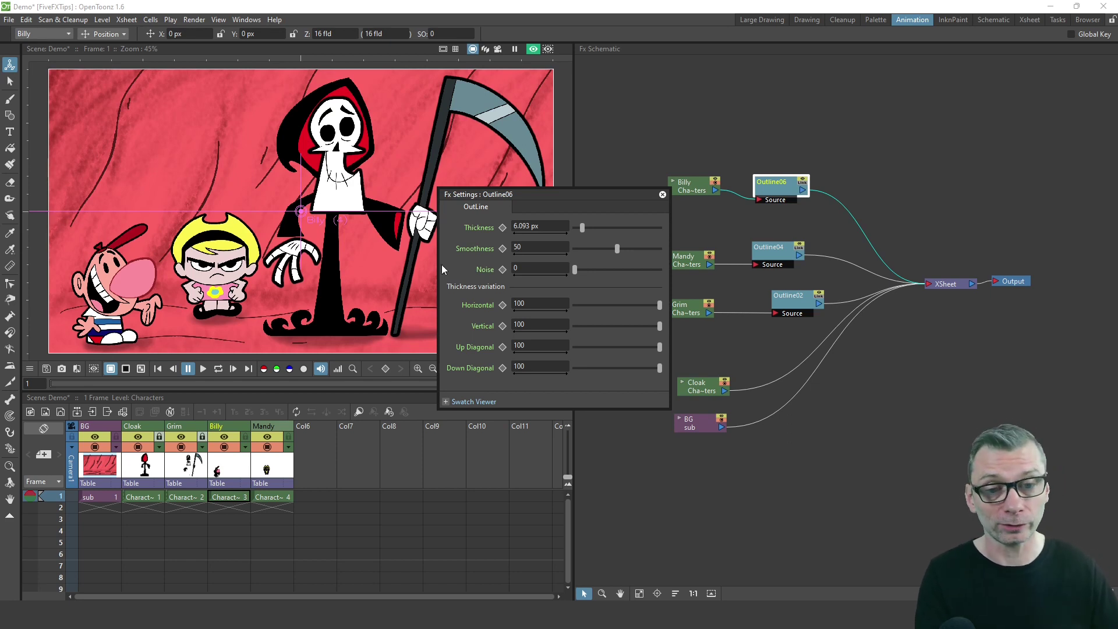
{"action": "left_click", "coordinate": [246, 20]}
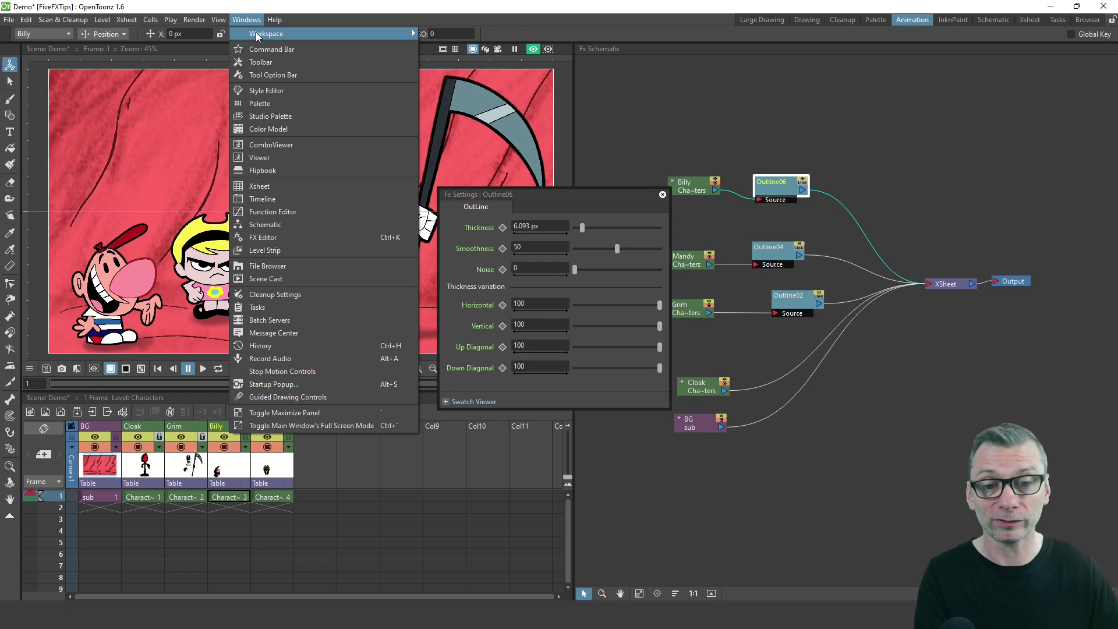
Dock the floating Outline06 Fx Settings panel into the bottom pane beside the Xsheet.
{"action": "mouse_move", "coordinate": [257, 36]}
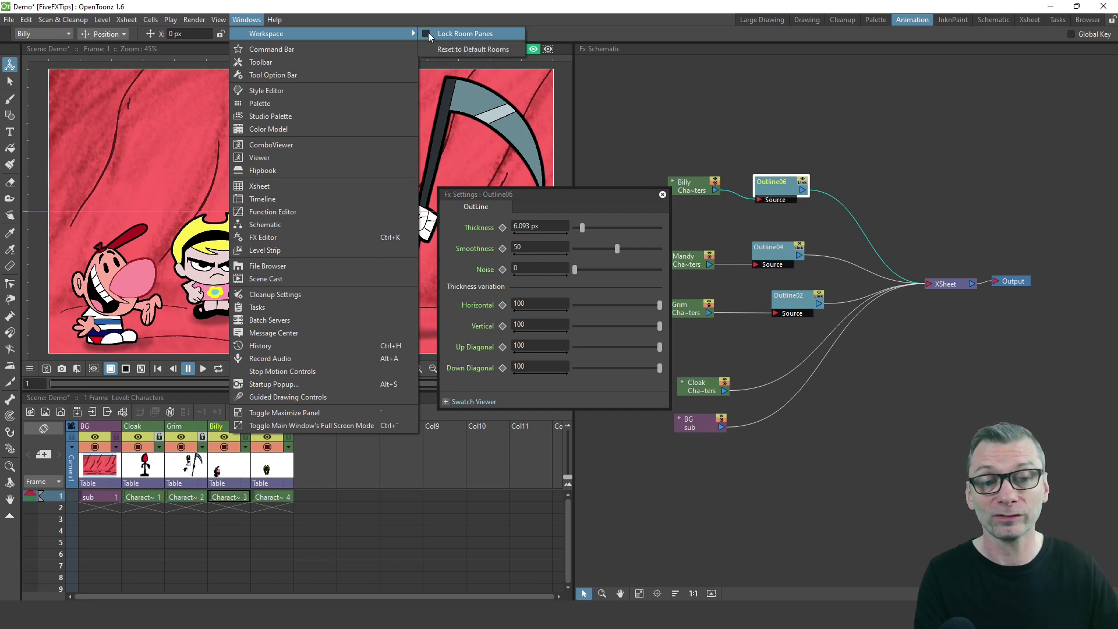
{"action": "left_click", "coordinate": [475, 13]}
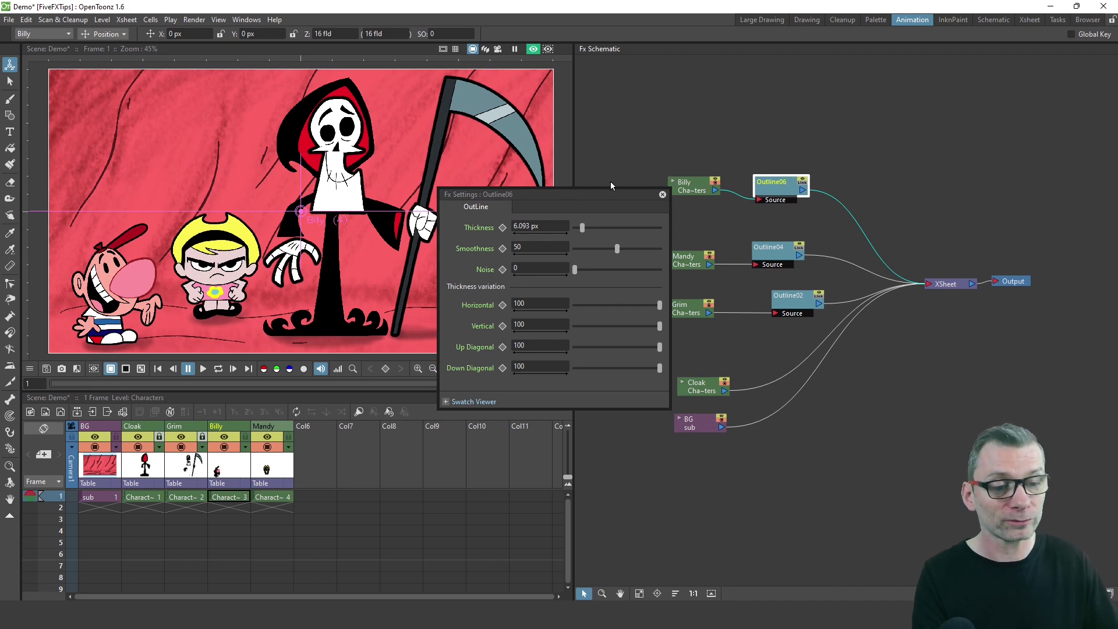
{"action": "left_click_drag", "start_coordinate": [573, 195], "coordinate": [570, 446]}
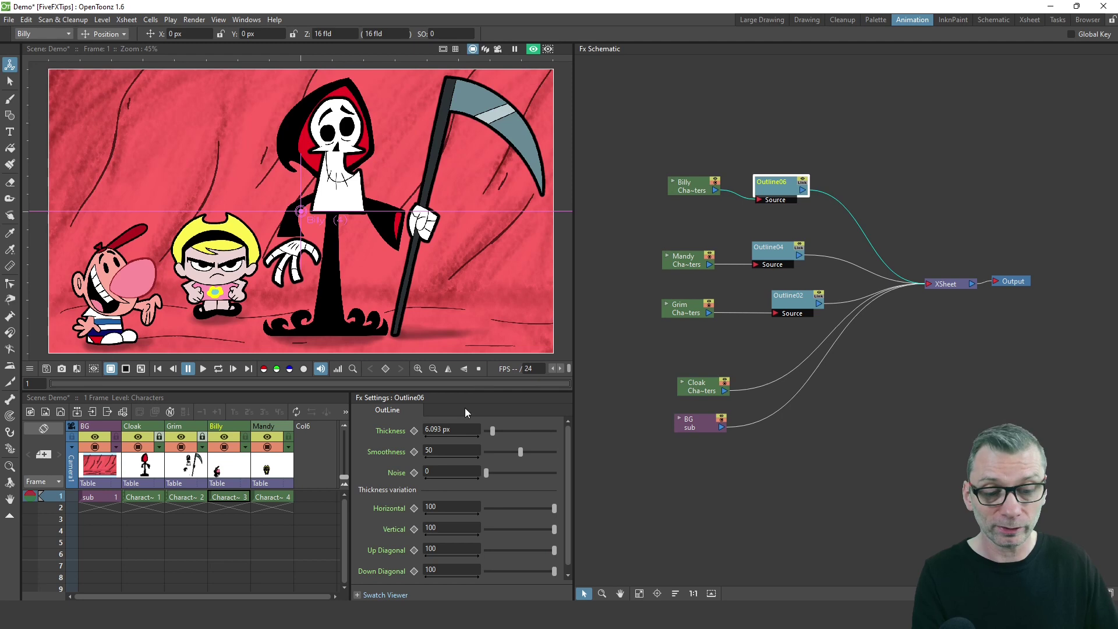
Compare Outline04 with Outline06, then set Outline06's thickness to 7 px.
{"action": "left_click", "coordinate": [782, 256]}
{"action": "left_click", "coordinate": [775, 192]}
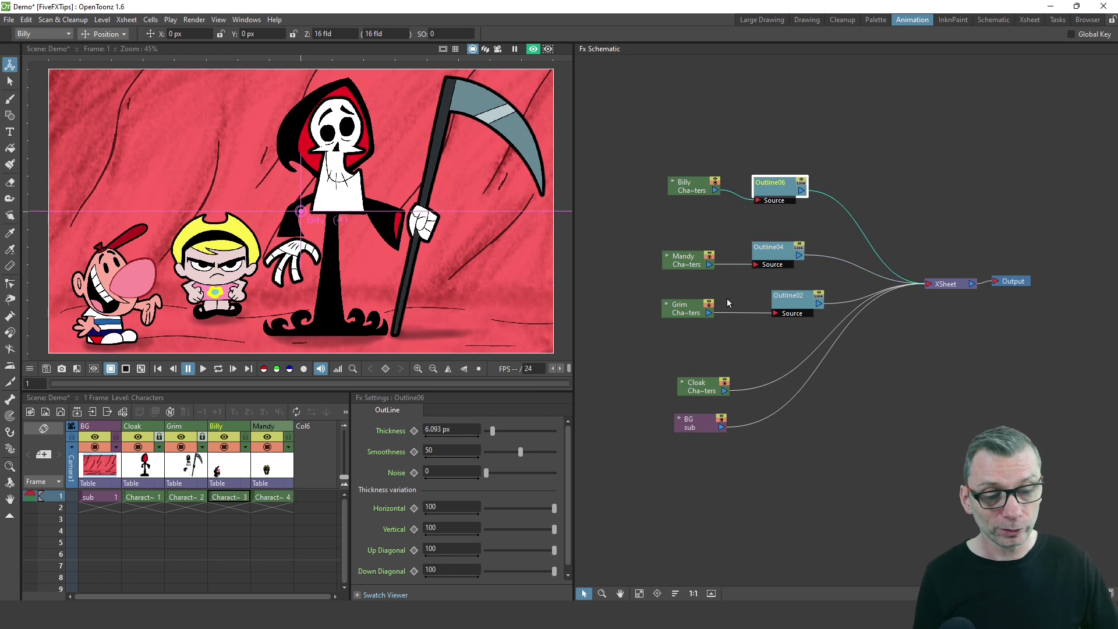
{"action": "left_click", "coordinate": [783, 257]}
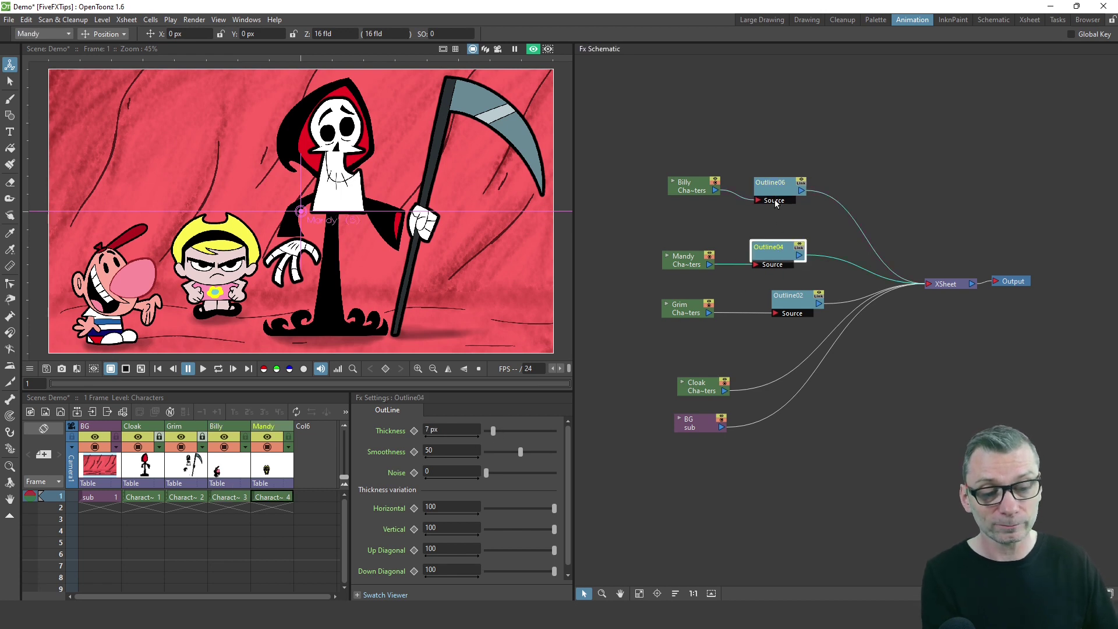
{"action": "left_click", "coordinate": [775, 185]}
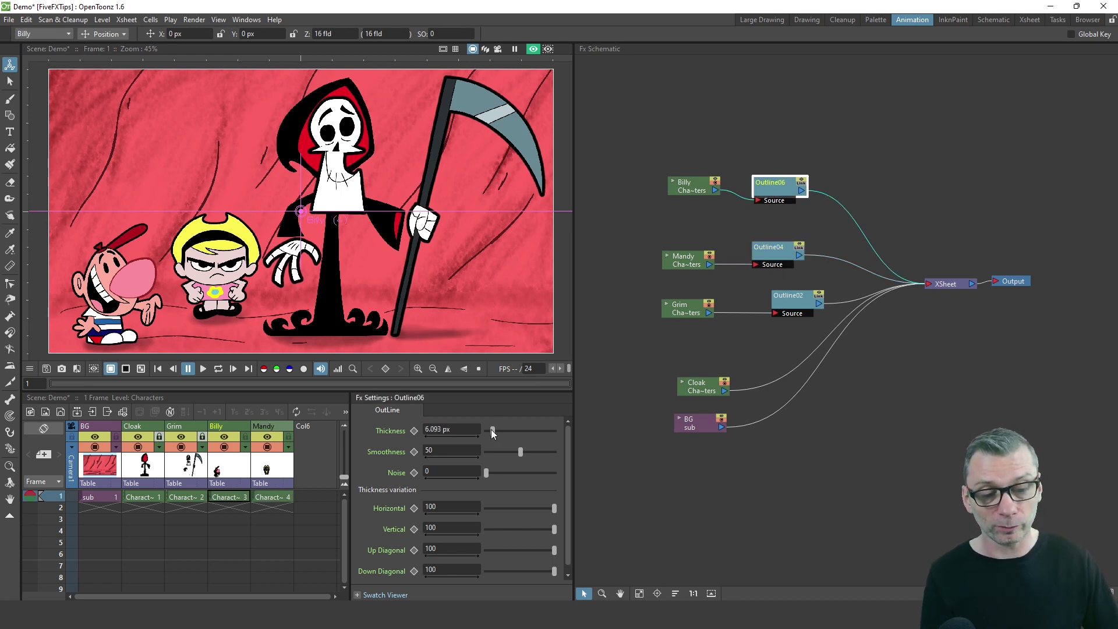
{"action": "left_click_drag", "start_coordinate": [459, 438], "coordinate": [470, 438]}
{"action": "type", "text": "7"}
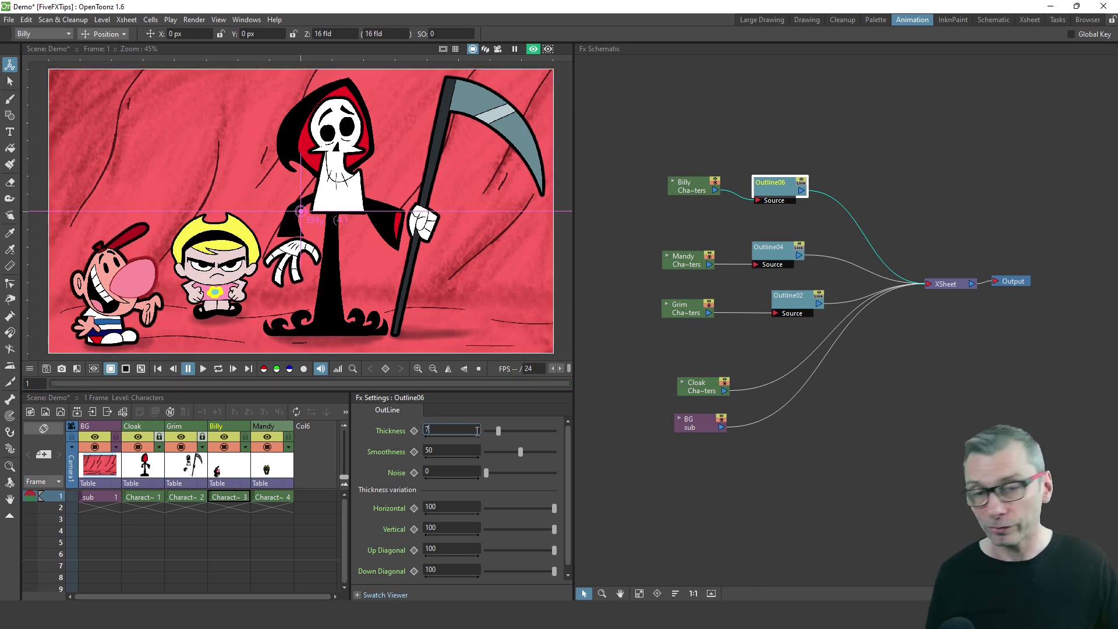
{"action": "key", "text": "Return"}
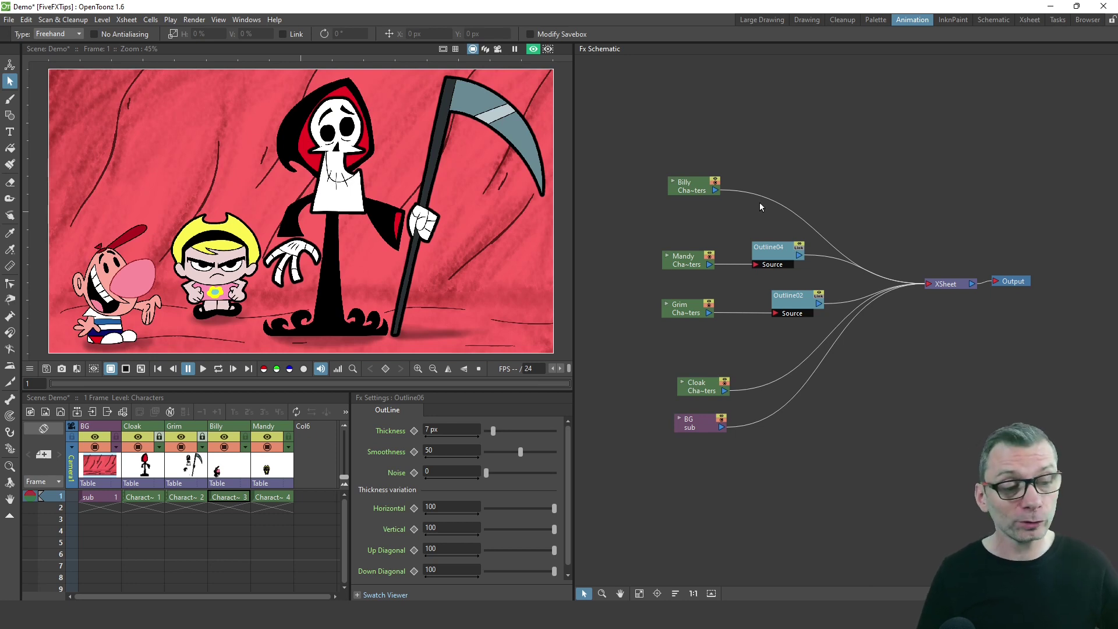
Copy Mandy's 7 px Outline04 effect and paste it as a new Outline07.
{"action": "left_click_drag", "start_coordinate": [771, 260], "coordinate": [781, 258]}
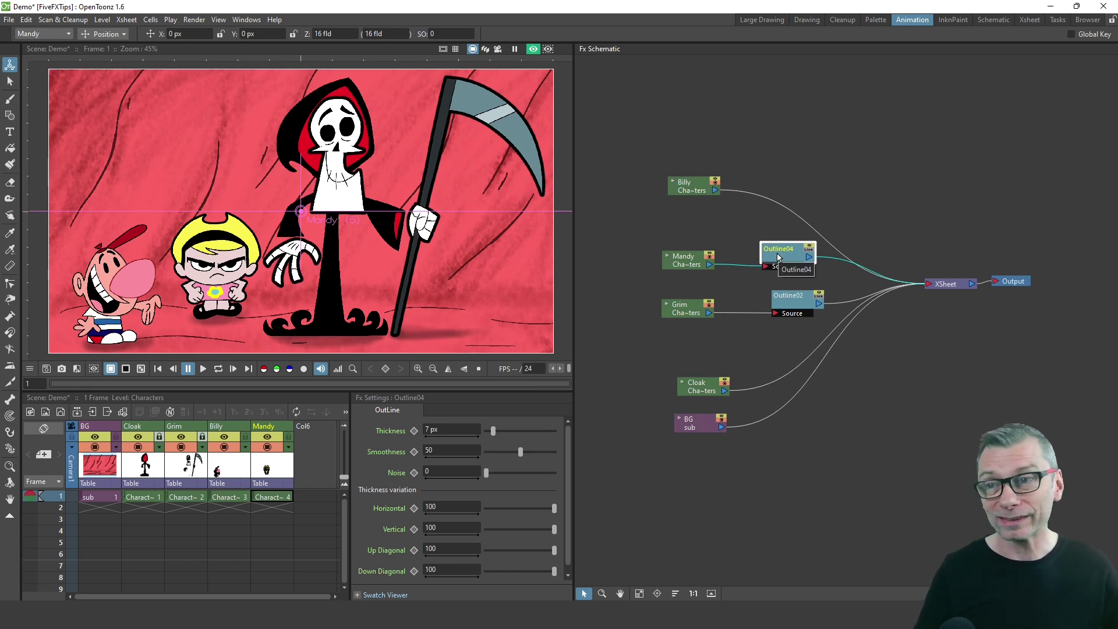
{"action": "left_click", "coordinate": [777, 175]}
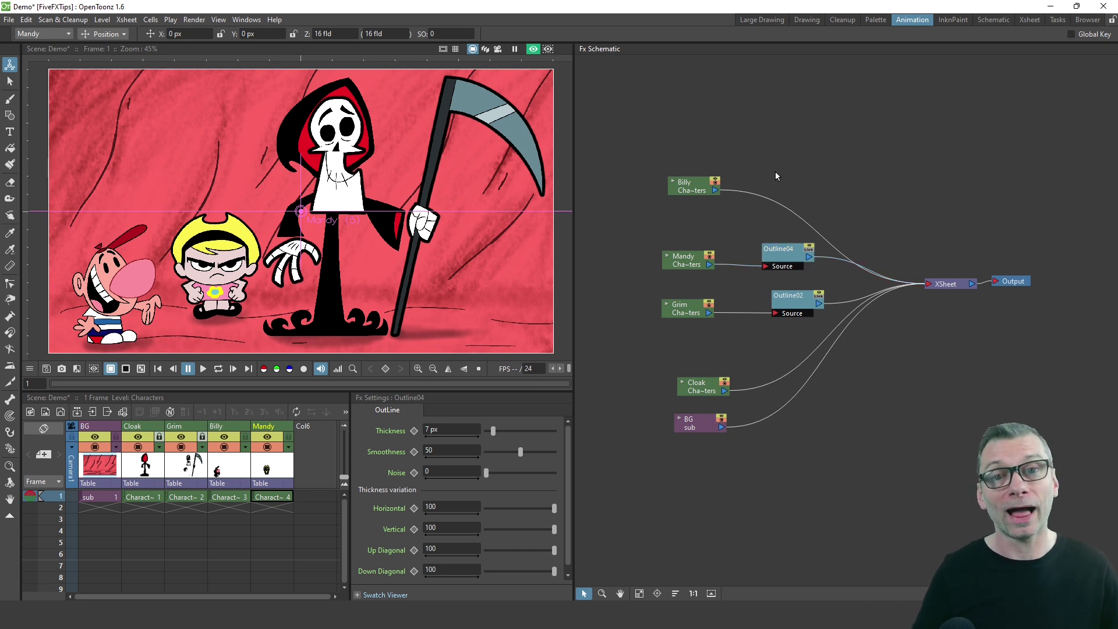
{"action": "key", "text": "ctrl+v"}
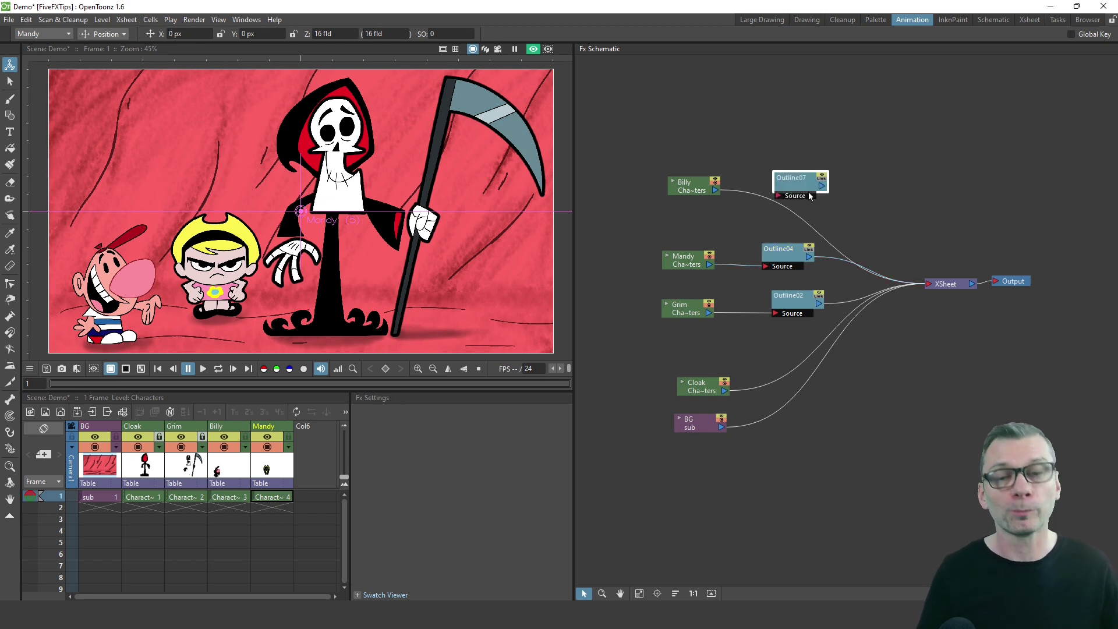
{"action": "left_click", "coordinate": [778, 187]}
Arrange Outline07 beside Billy and remove Billy's direct link to the XSheet.
{"action": "left_click_drag", "start_coordinate": [778, 187], "coordinate": [771, 187]}
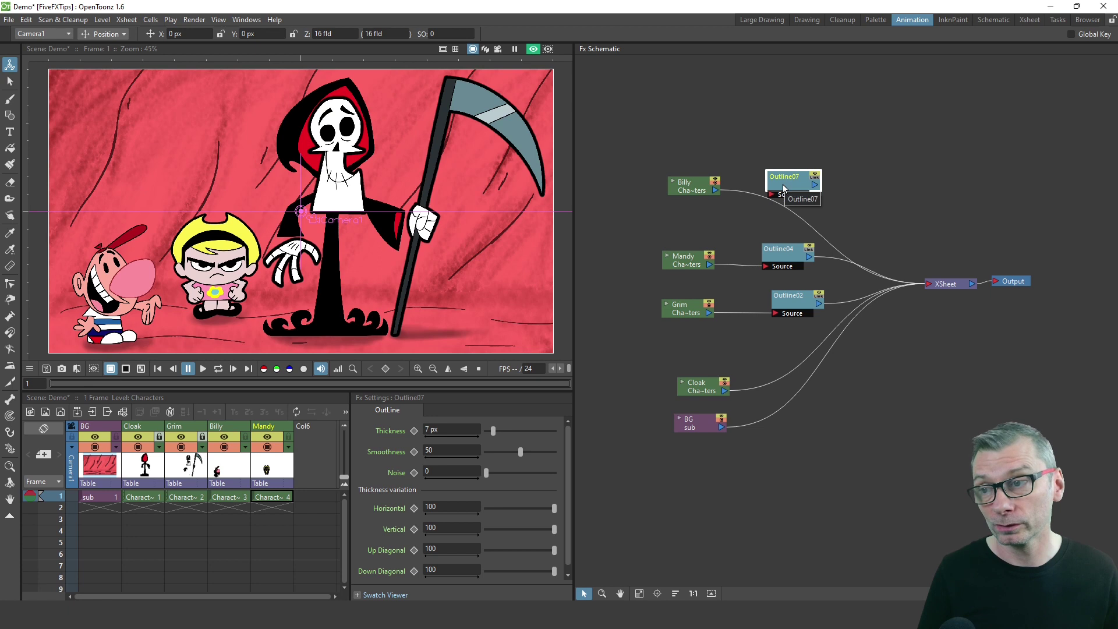
{"action": "left_click_drag", "start_coordinate": [788, 188], "coordinate": [791, 180]}
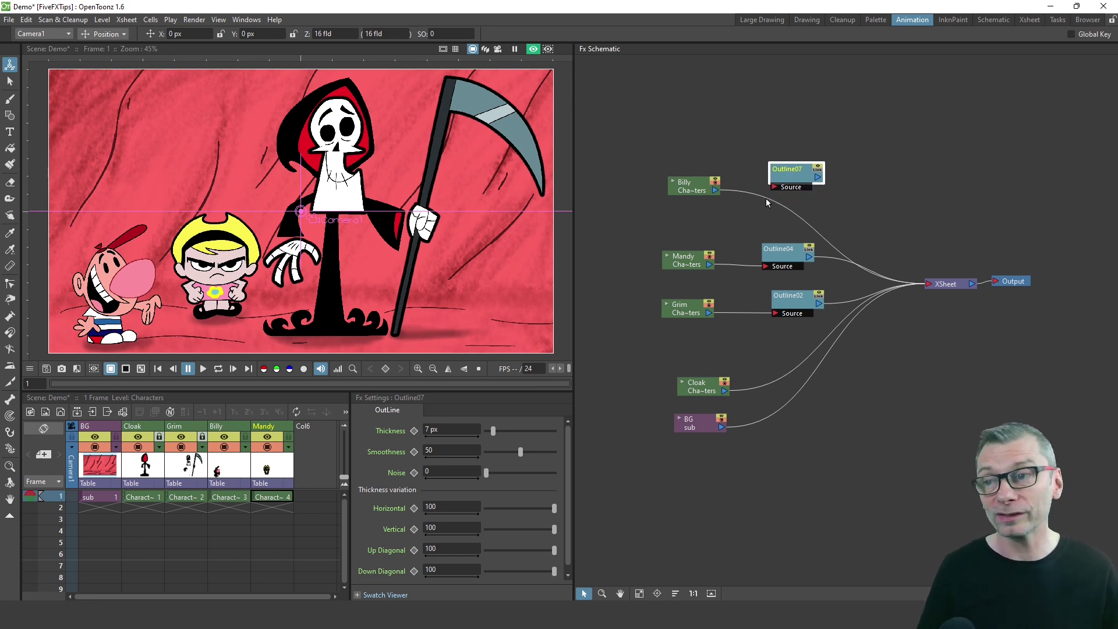
{"action": "left_click_drag", "start_coordinate": [716, 195], "coordinate": [929, 283]}
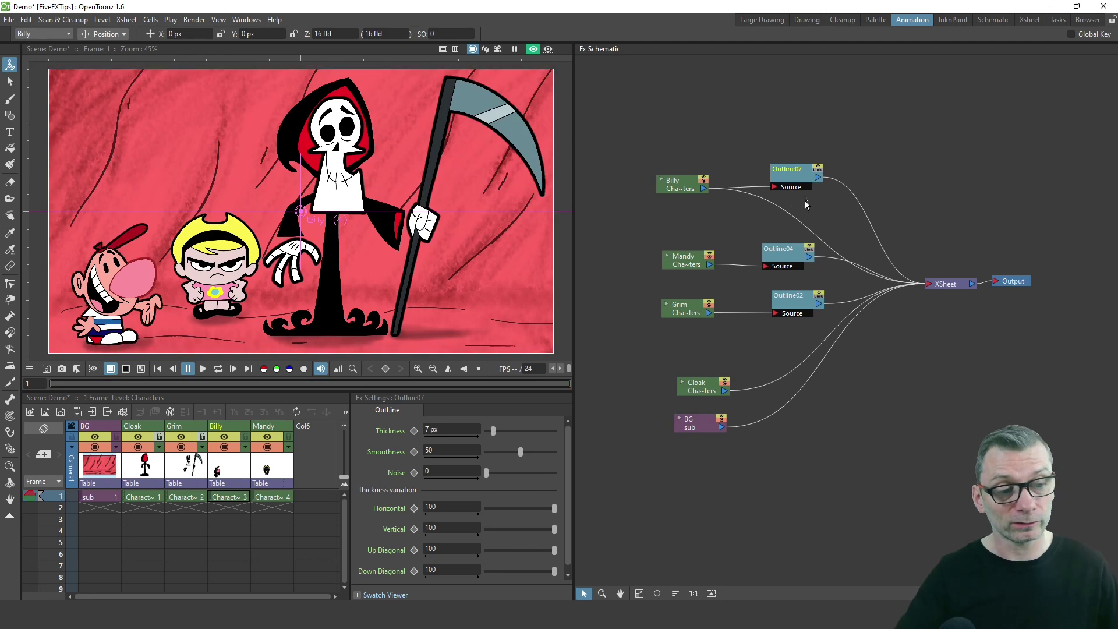
{"action": "left_click_drag", "start_coordinate": [808, 198], "coordinate": [786, 219]}
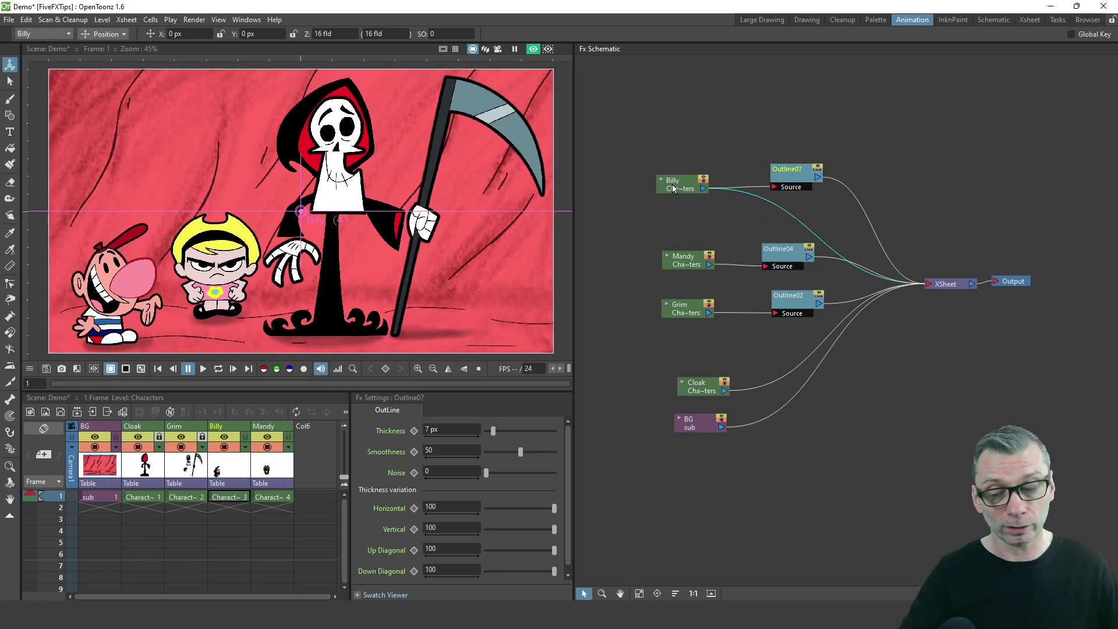
{"action": "key", "text": "Delete"}
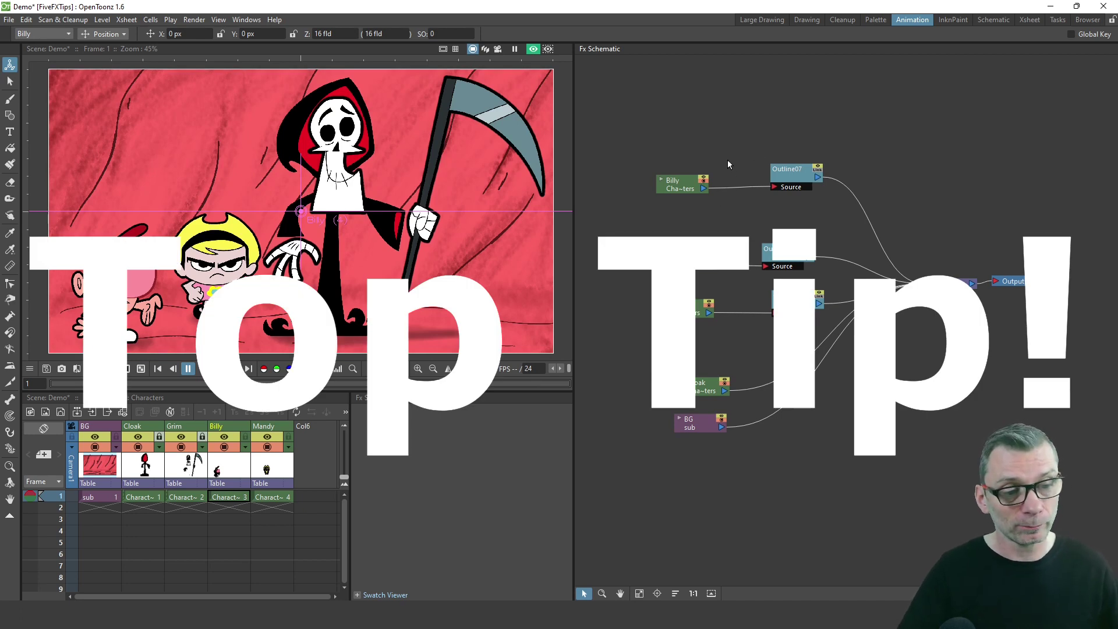
Replace Outline07's XSheet link with a direct Billy-to-XSheet link and move Outline07 aside.
{"action": "left_click_drag", "start_coordinate": [728, 164], "coordinate": [744, 203]}
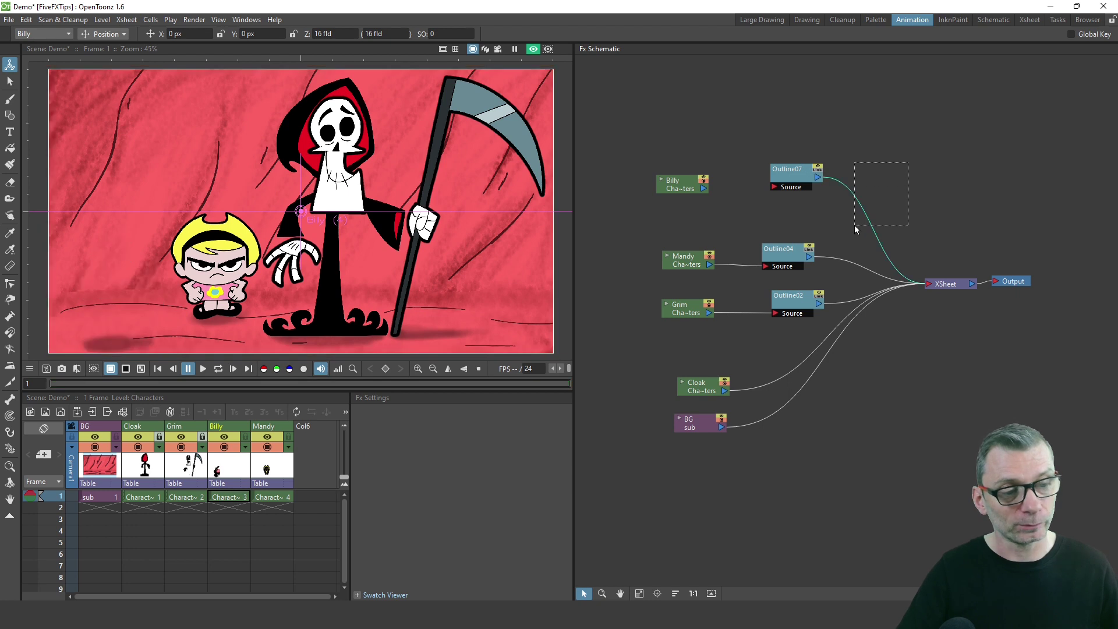
{"action": "key", "text": "Delete"}
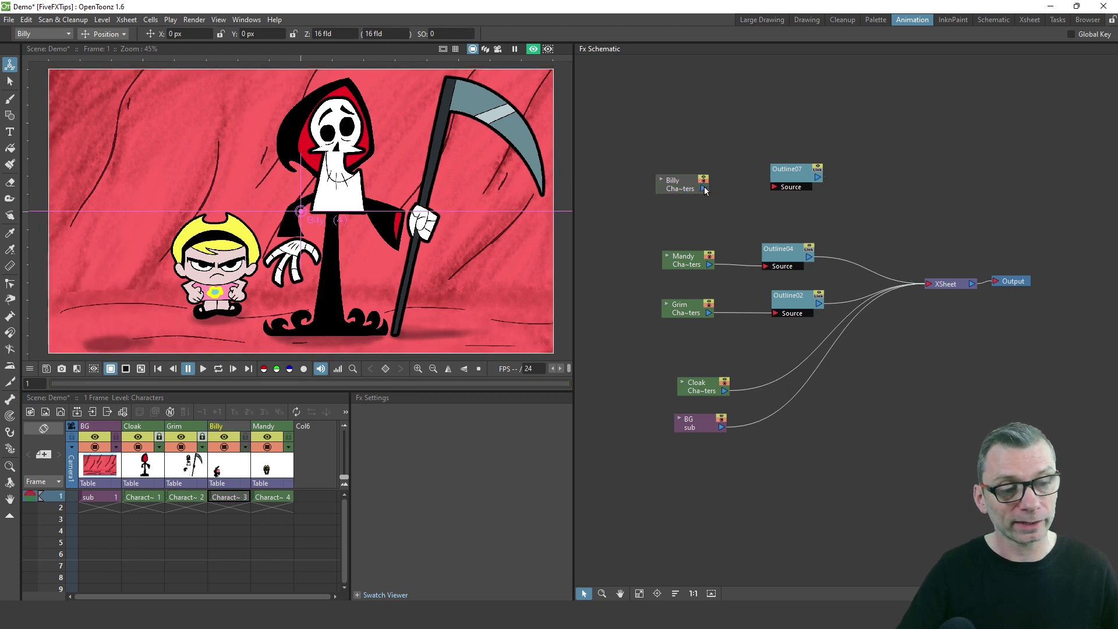
{"action": "left_click_drag", "start_coordinate": [814, 213], "coordinate": [931, 285]}
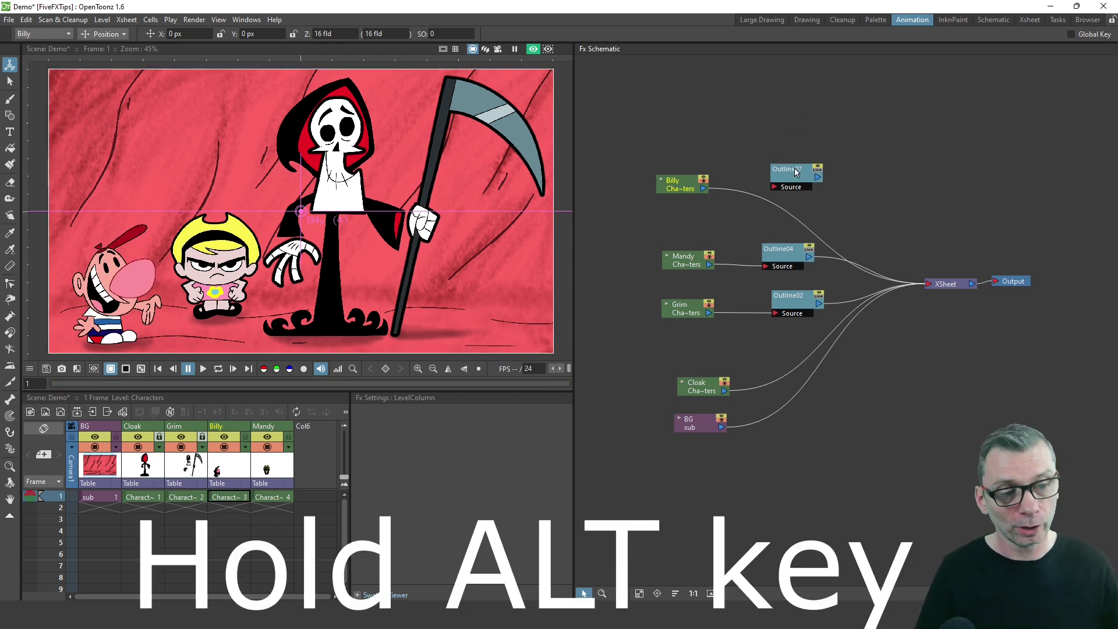
{"action": "left_click_drag", "start_coordinate": [797, 173], "coordinate": [769, 207]}
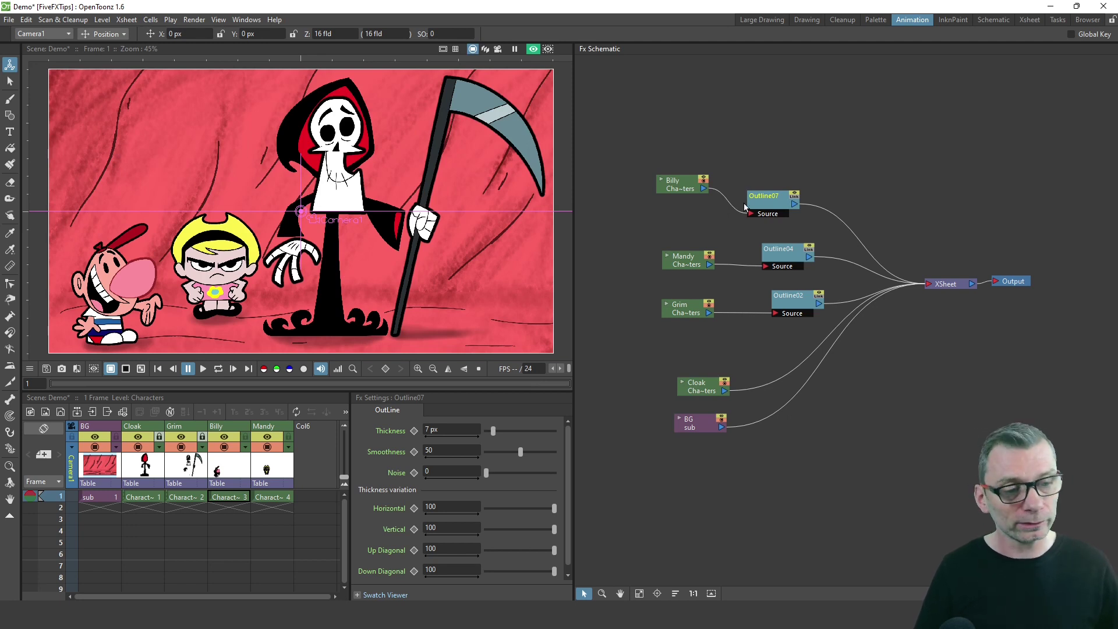
Reinsert Outline07 between Billy and XSheet and raise its thickness to about 32.283 px.
{"action": "left_click_drag", "start_coordinate": [784, 199], "coordinate": [795, 116]}
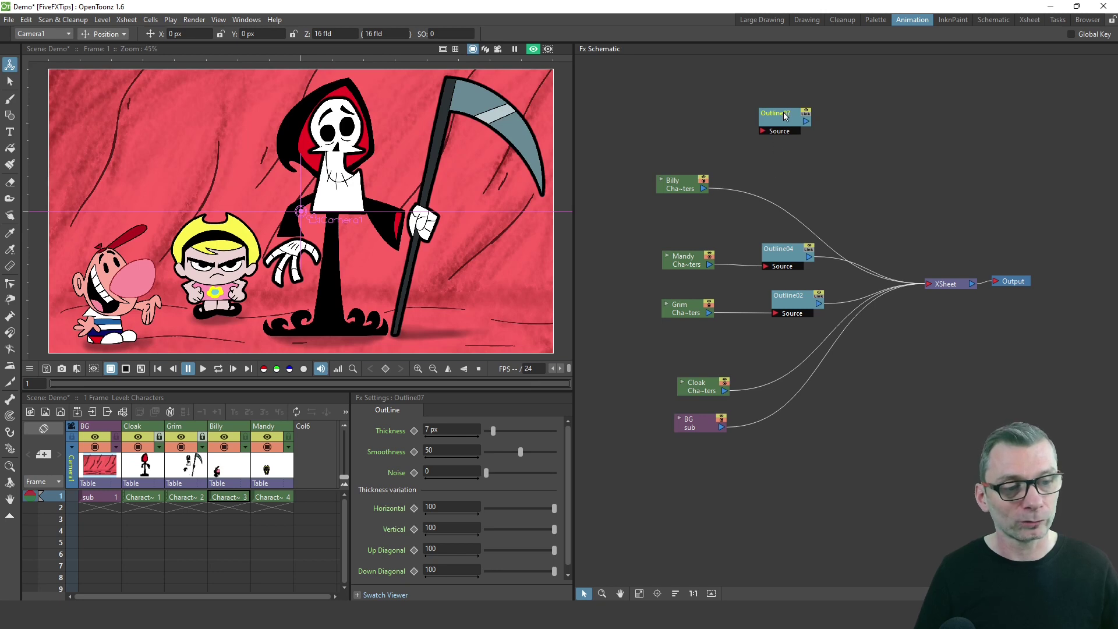
{"action": "left_click_drag", "start_coordinate": [783, 119], "coordinate": [787, 153]}
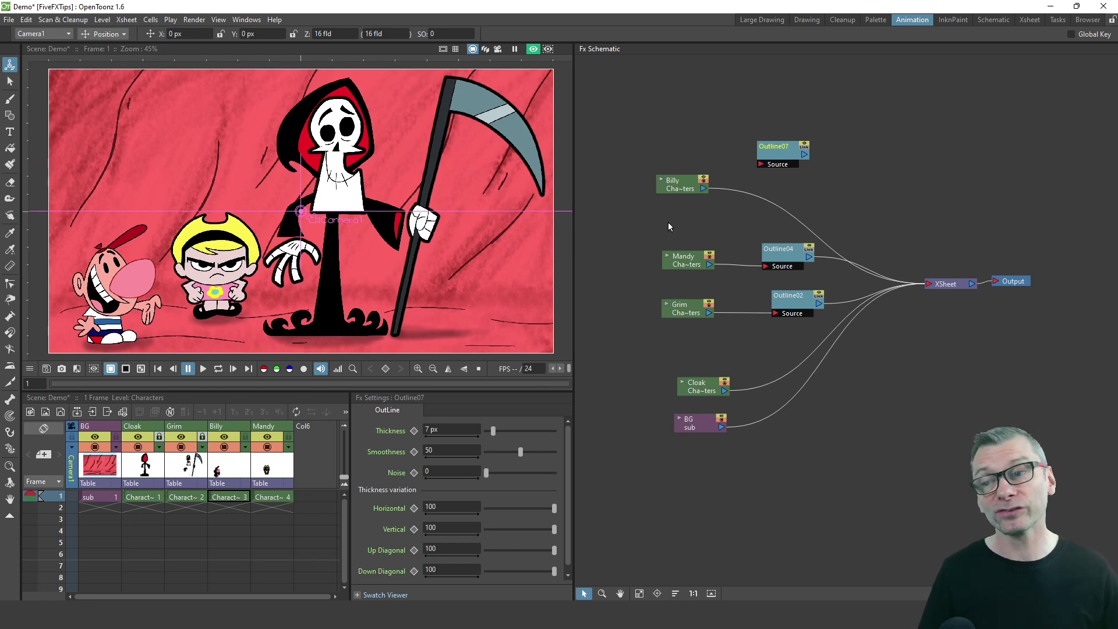
{"action": "left_click", "coordinate": [783, 153]}
{"action": "left_click_drag", "start_coordinate": [780, 153], "coordinate": [769, 204]}
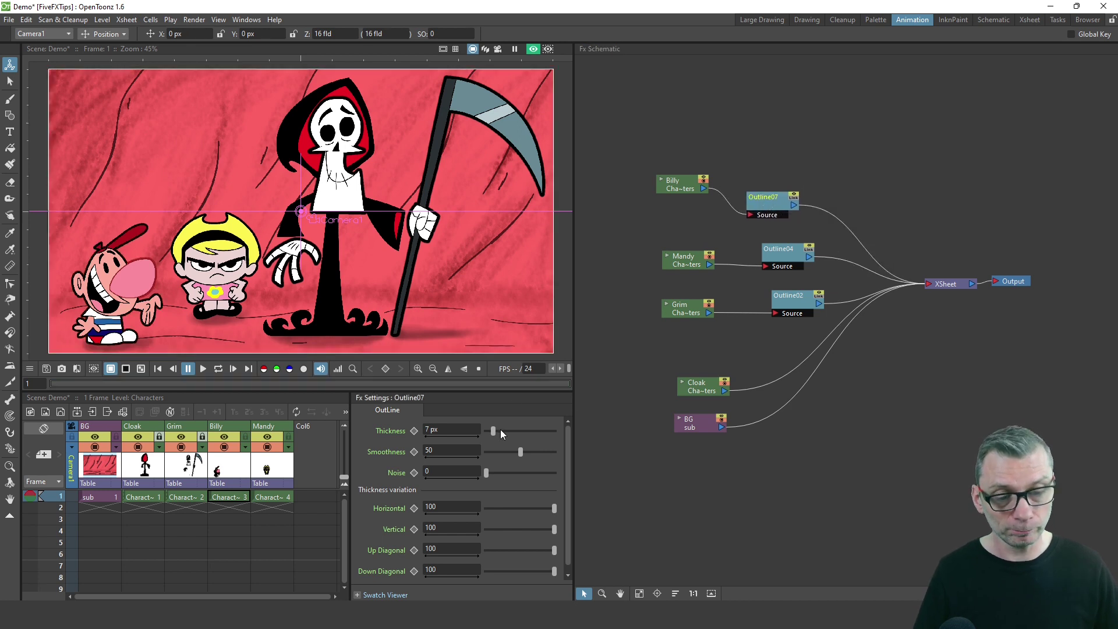
{"action": "left_click", "coordinate": [499, 431]}
{"action": "left_click_drag", "start_coordinate": [498, 431], "coordinate": [520, 430]}
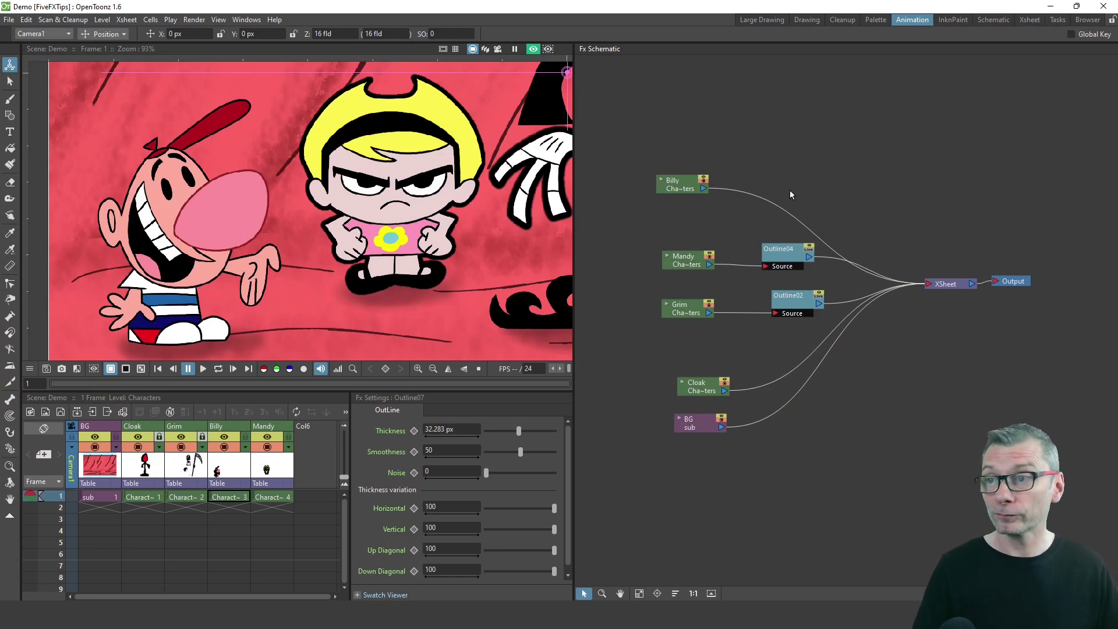
Create a linked copy of Outline04 as Outline08 and position it by Billy's XSheet link.
{"action": "left_click", "coordinate": [779, 256]}
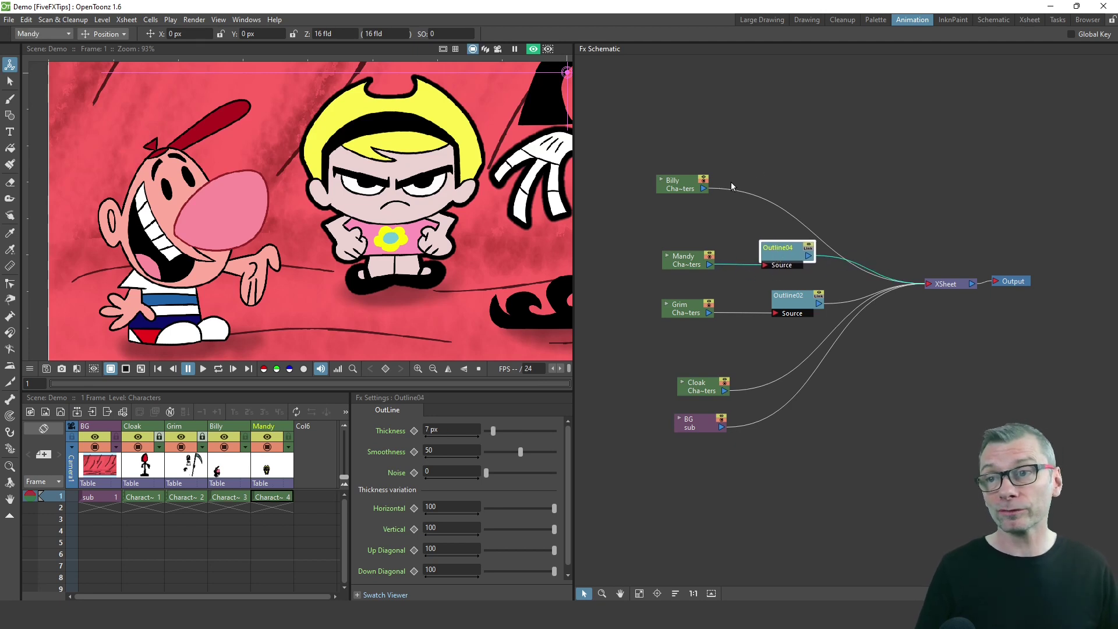
{"action": "right_click", "coordinate": [785, 252]}
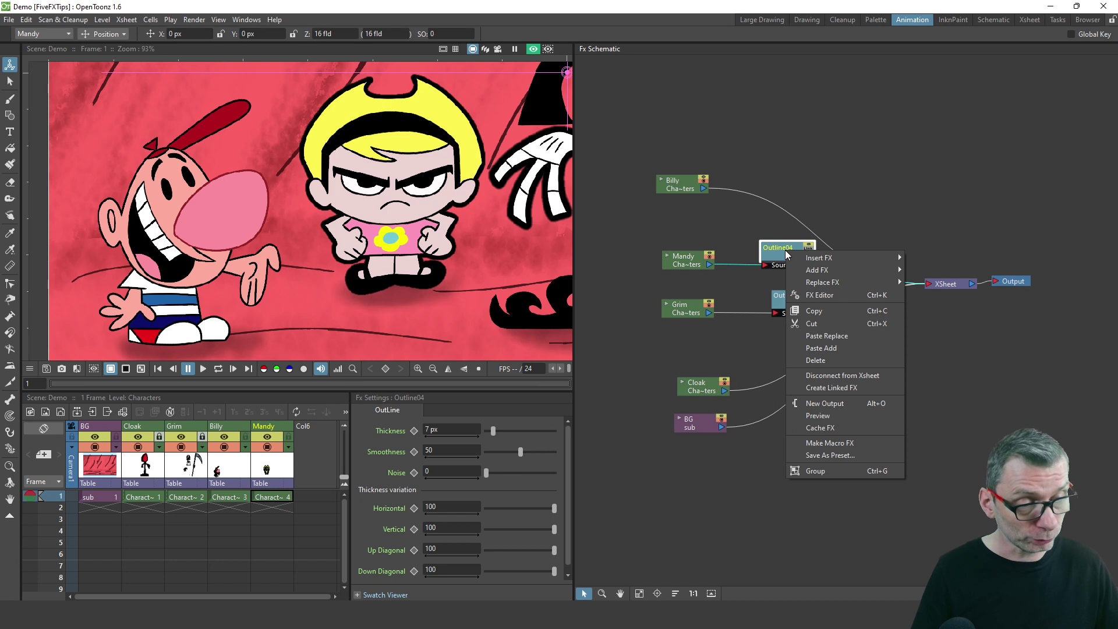
{"action": "left_click", "coordinate": [850, 393]}
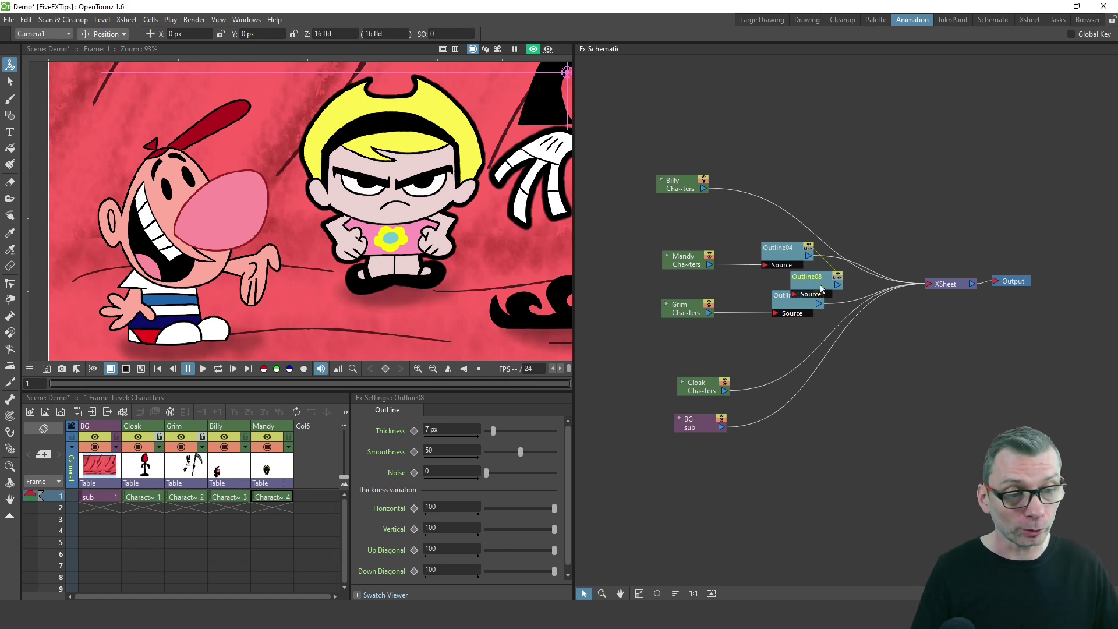
{"action": "left_click_drag", "start_coordinate": [808, 289], "coordinate": [763, 174]}
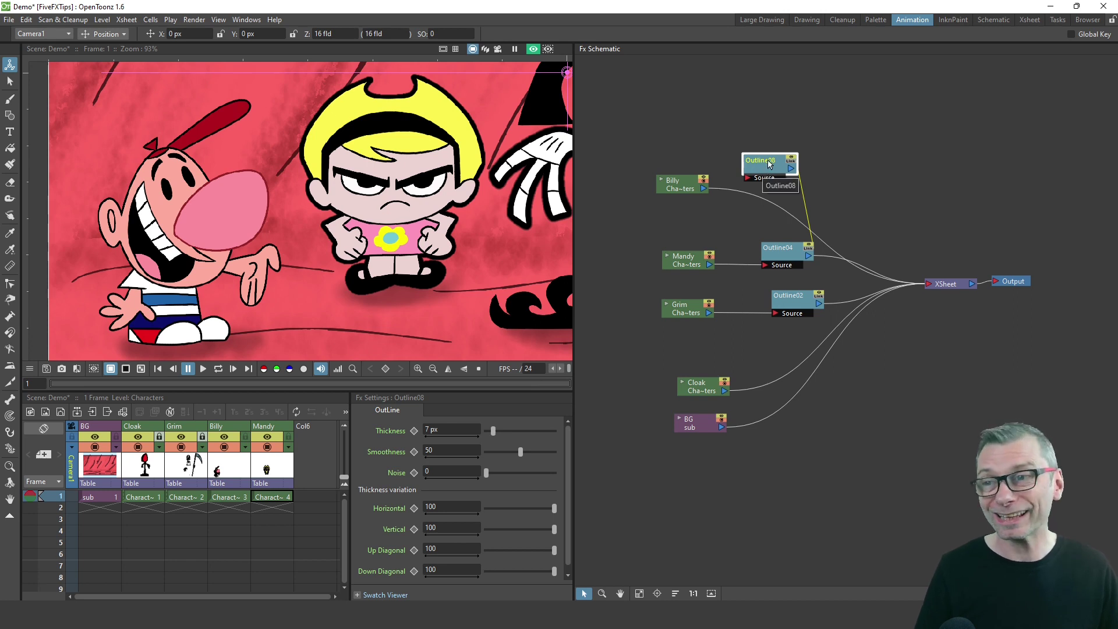
{"action": "left_click_drag", "start_coordinate": [766, 165], "coordinate": [770, 205]}
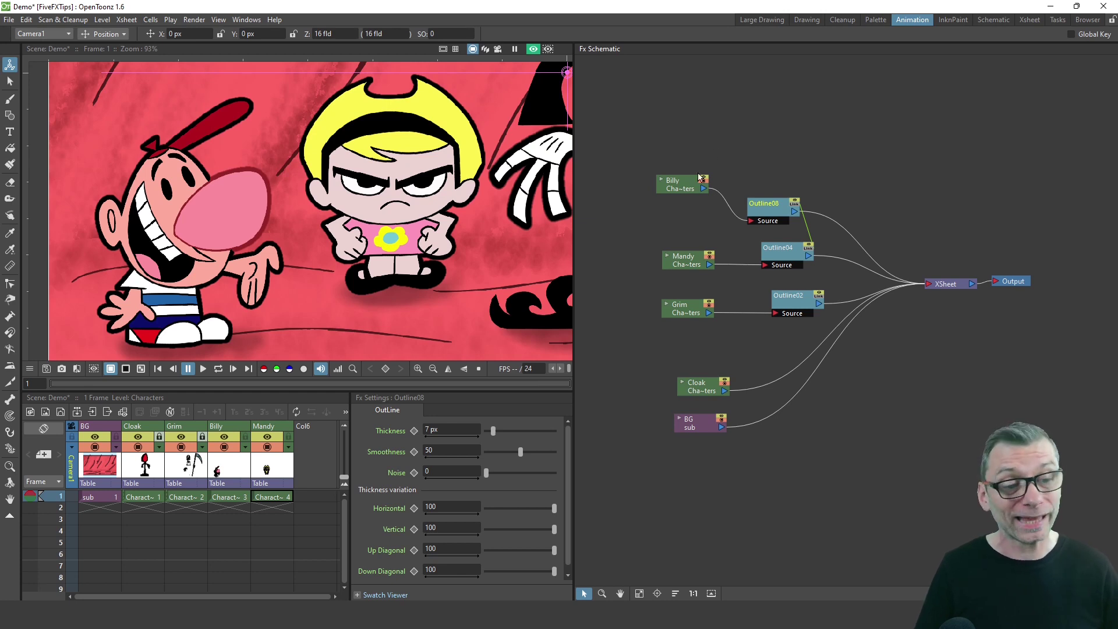
Insert Outline08 between Billy and XSheet and raise the shared thickness to 22.892 px.
{"action": "left_click_drag", "start_coordinate": [772, 208], "coordinate": [774, 184]}
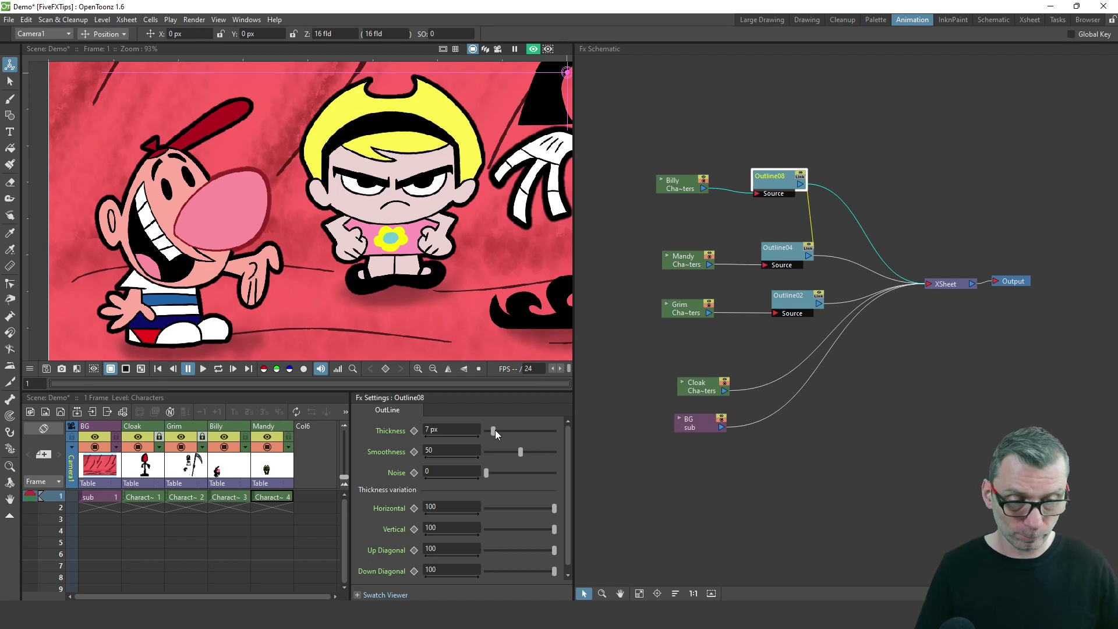
{"action": "left_click_drag", "start_coordinate": [493, 431], "coordinate": [509, 432]}
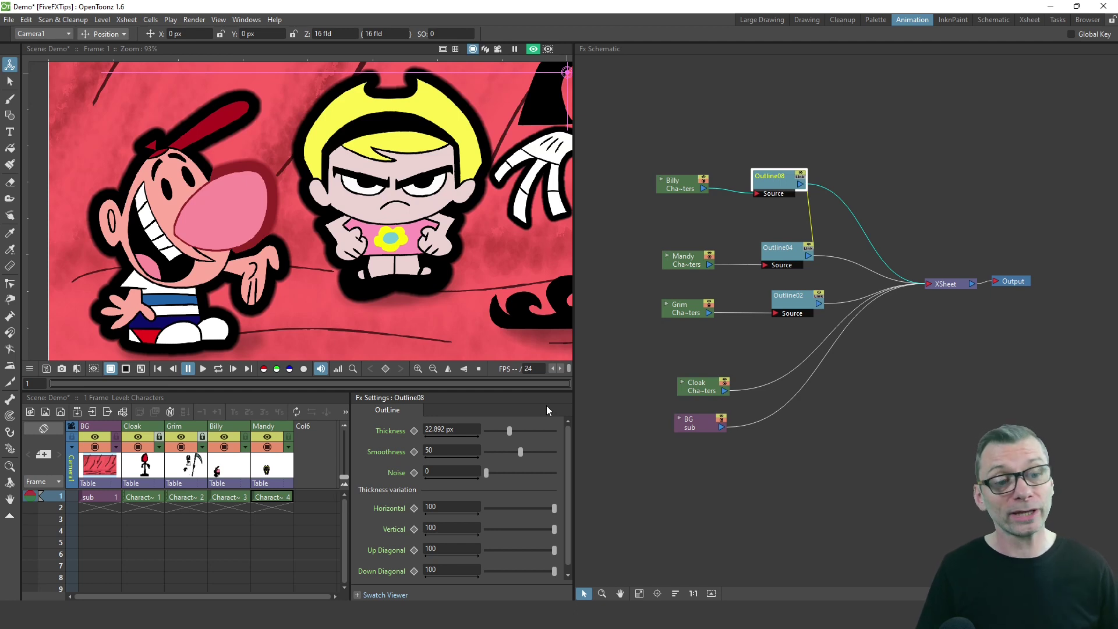
Create linked copies of Outline08 and Outline04, moving the new Outline09 and Outline10 nodes aside.
{"action": "right_click", "coordinate": [776, 181]}
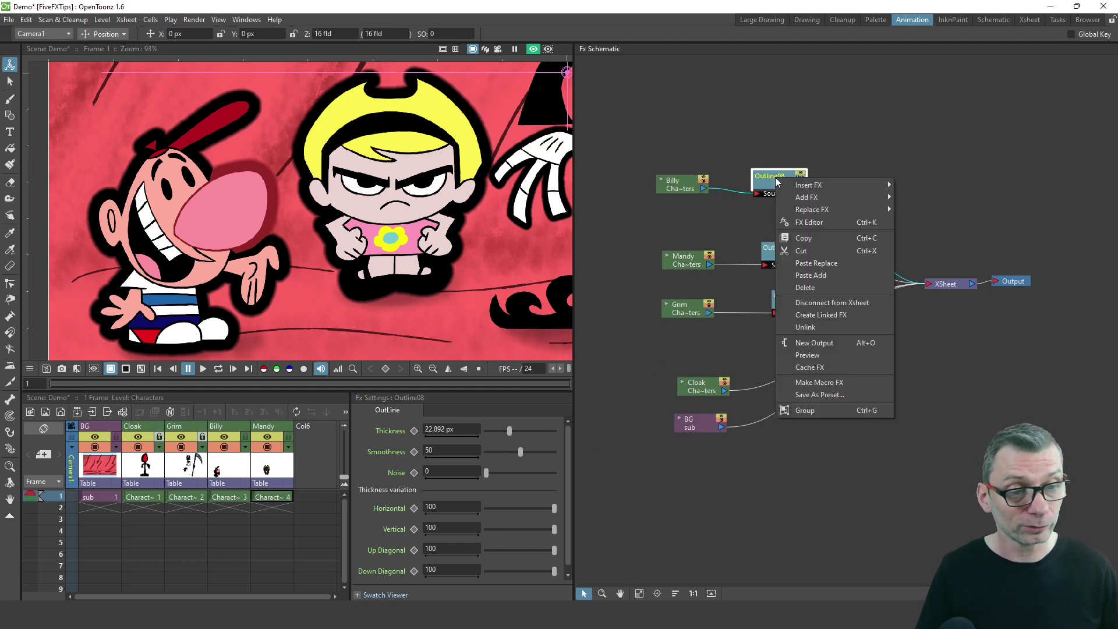
{"action": "left_click", "coordinate": [829, 313]}
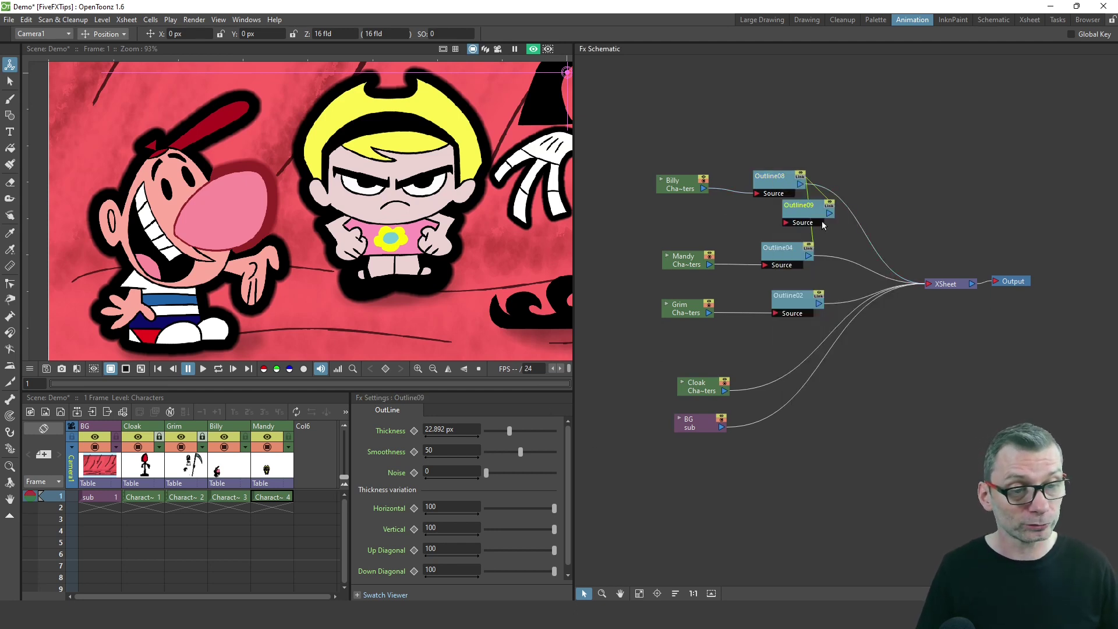
{"action": "left_click_drag", "start_coordinate": [815, 214], "coordinate": [791, 118]}
{"action": "right_click", "coordinate": [790, 249]}
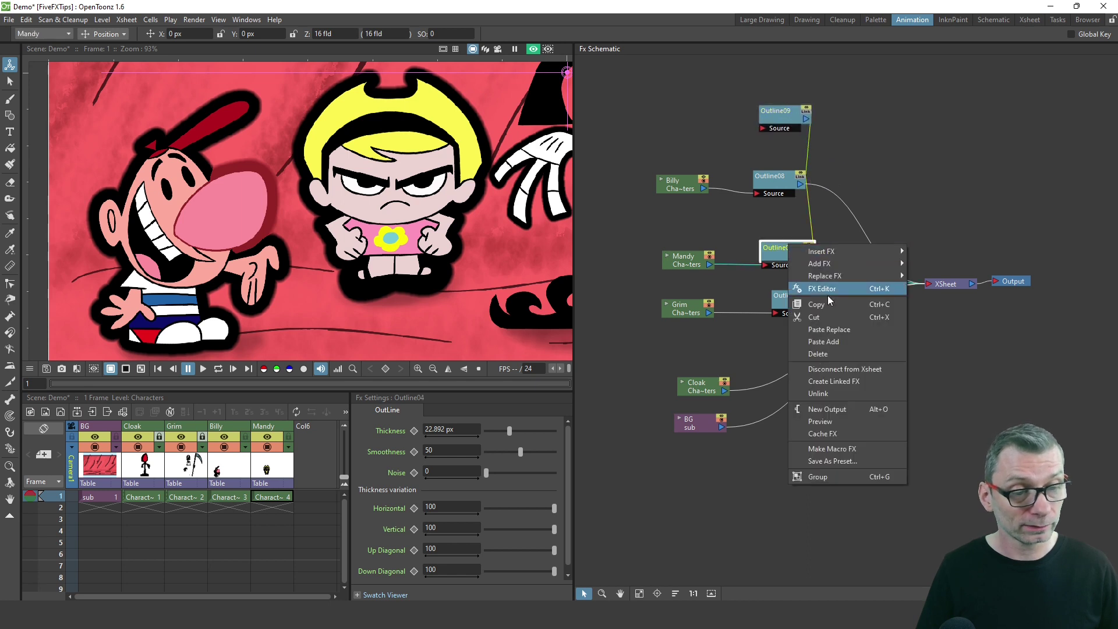
{"action": "left_click", "coordinate": [838, 383]}
{"action": "left_click_drag", "start_coordinate": [816, 281], "coordinate": [904, 397]}
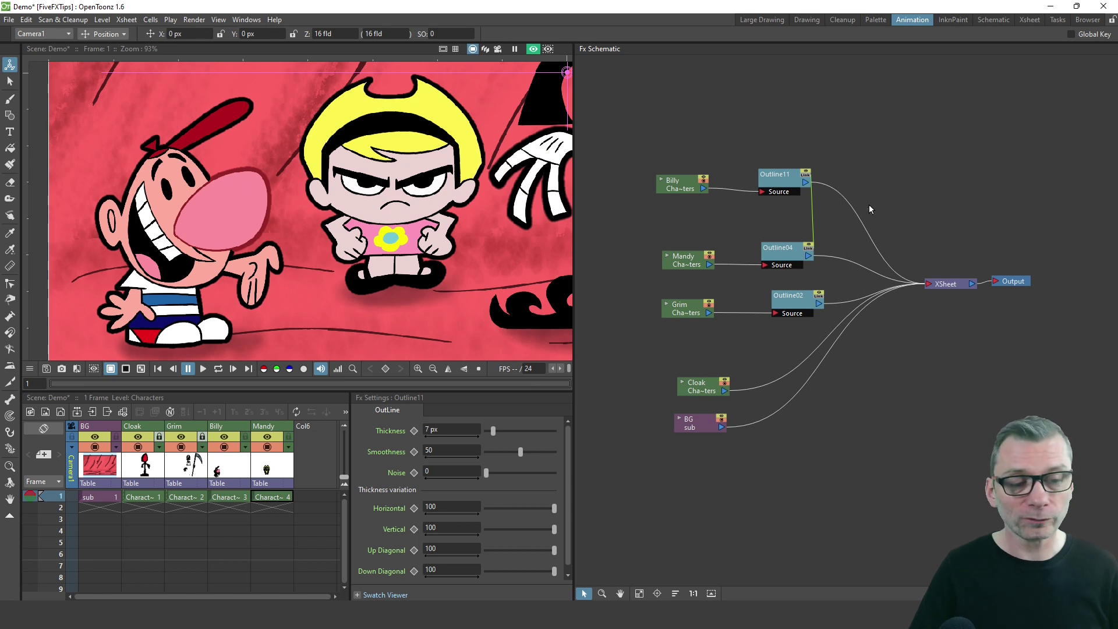
Delete Billy's Outline11 effect and detach Outline04 from Mandy's chain.
{"action": "left_click", "coordinate": [793, 195]}
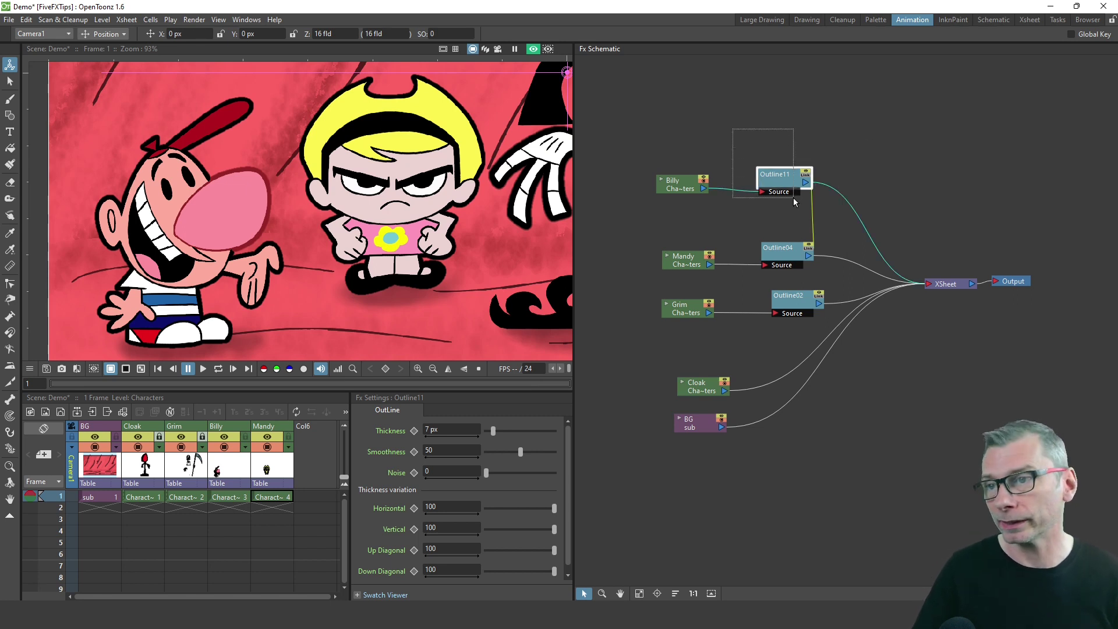
{"action": "key", "text": "Delete"}
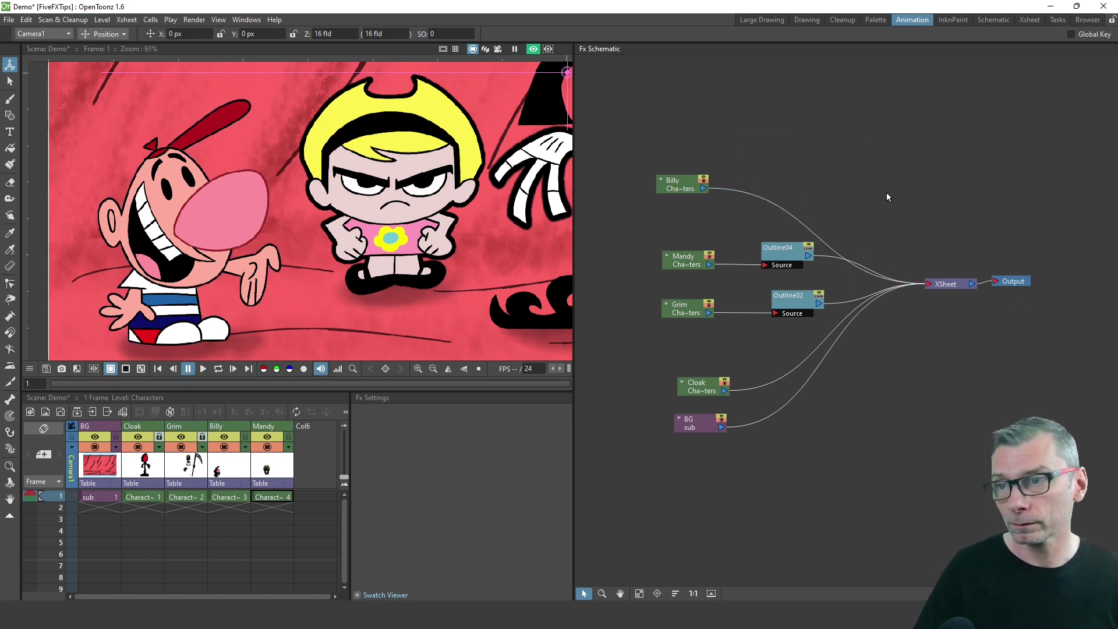
{"action": "left_click_drag", "start_coordinate": [782, 259], "coordinate": [842, 168]}
{"action": "left_click", "coordinate": [781, 247]}
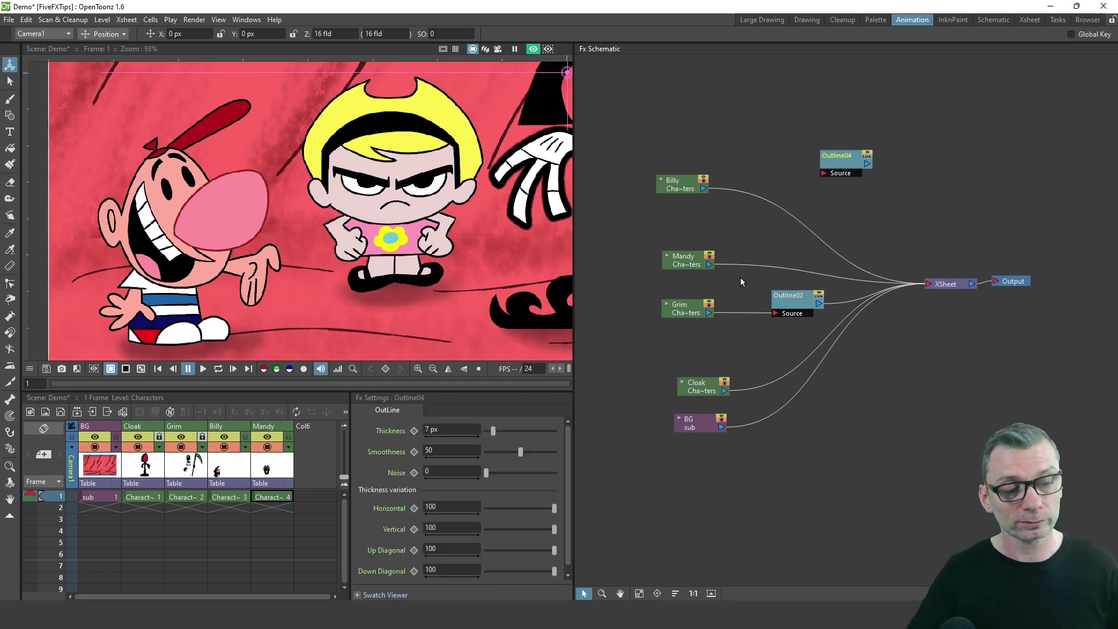
Delete Grim's Outline02 effect and park the detached Outline04 off to the right.
{"action": "left_click_drag", "start_coordinate": [736, 275], "coordinate": [801, 304]}
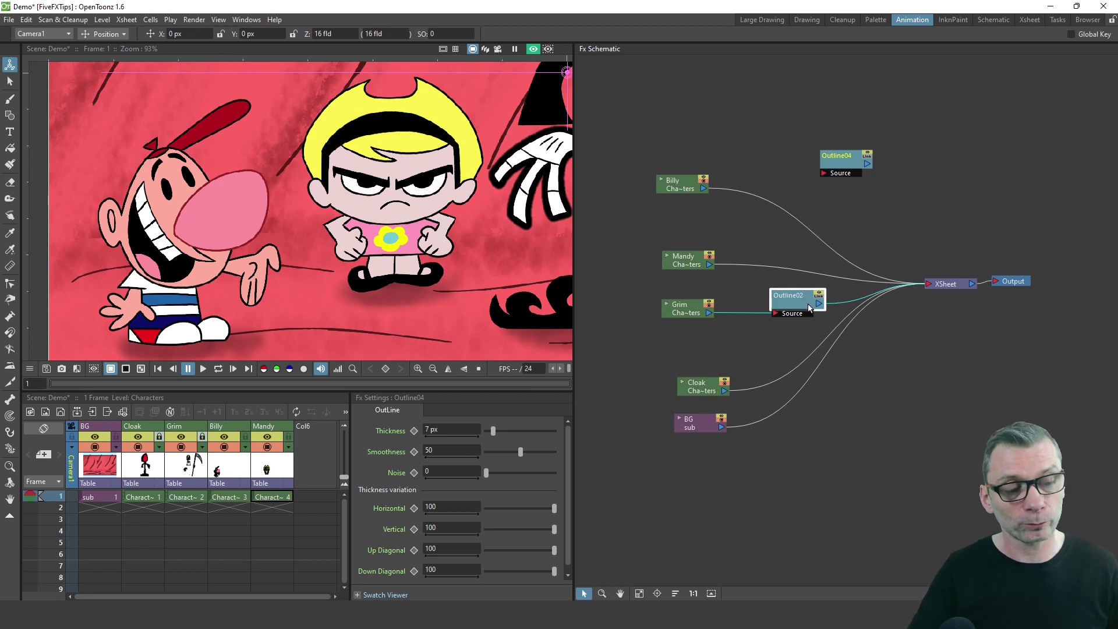
{"action": "key", "text": "Delete"}
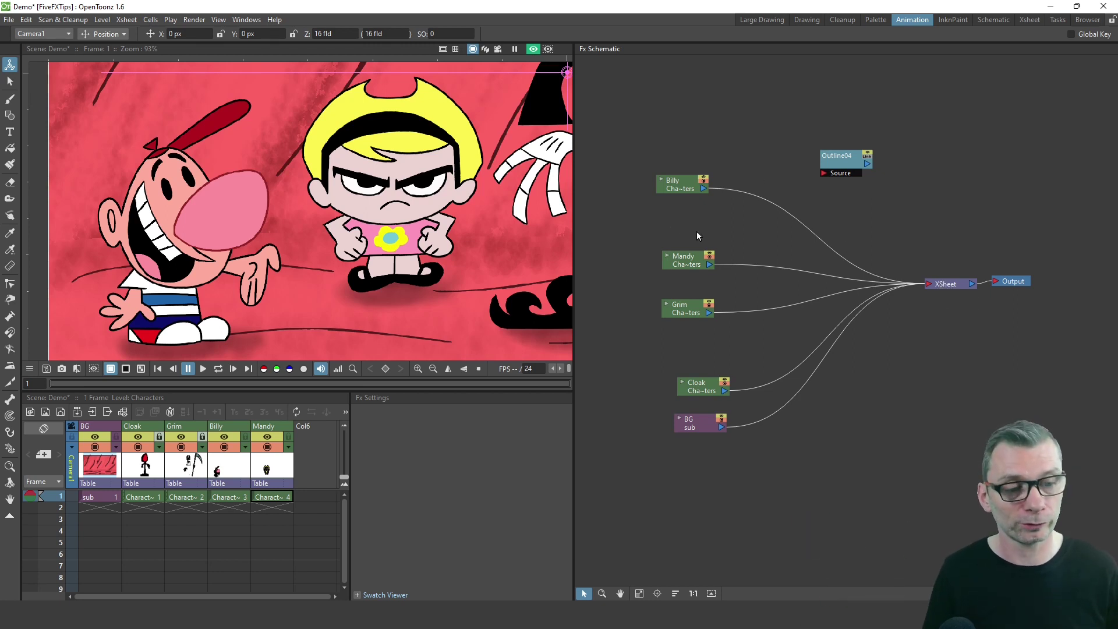
{"action": "left_click_drag", "start_coordinate": [841, 156], "coordinate": [895, 150]}
{"action": "left_click", "coordinate": [808, 163]}
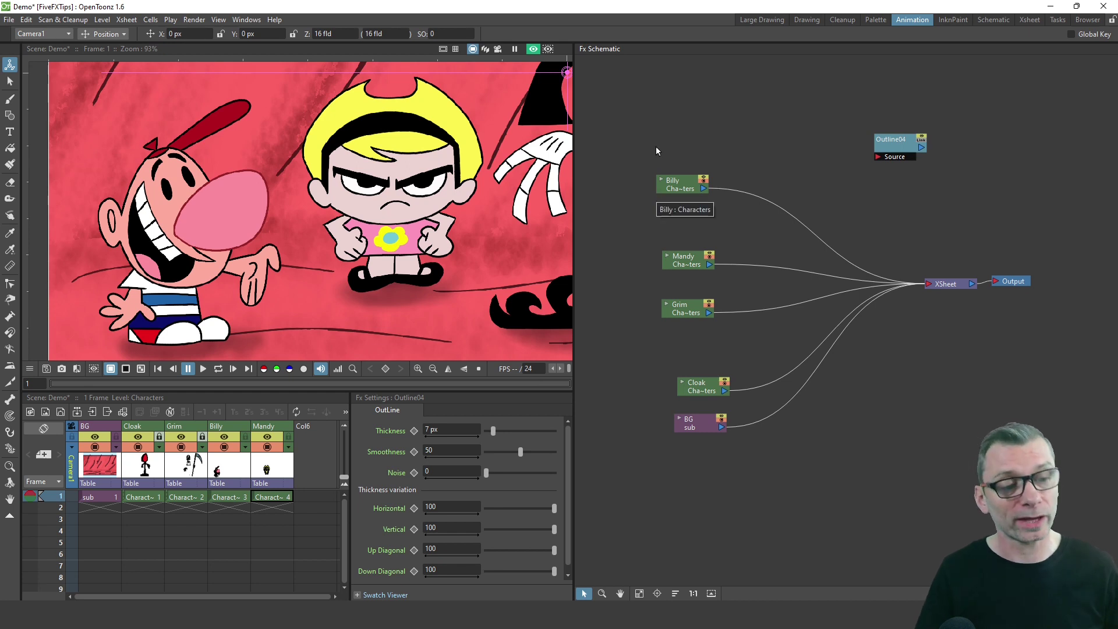
Add an Over node from Add FX > Layer_Blending in empty Fx Schematic space.
{"action": "right_click", "coordinate": [777, 132]}
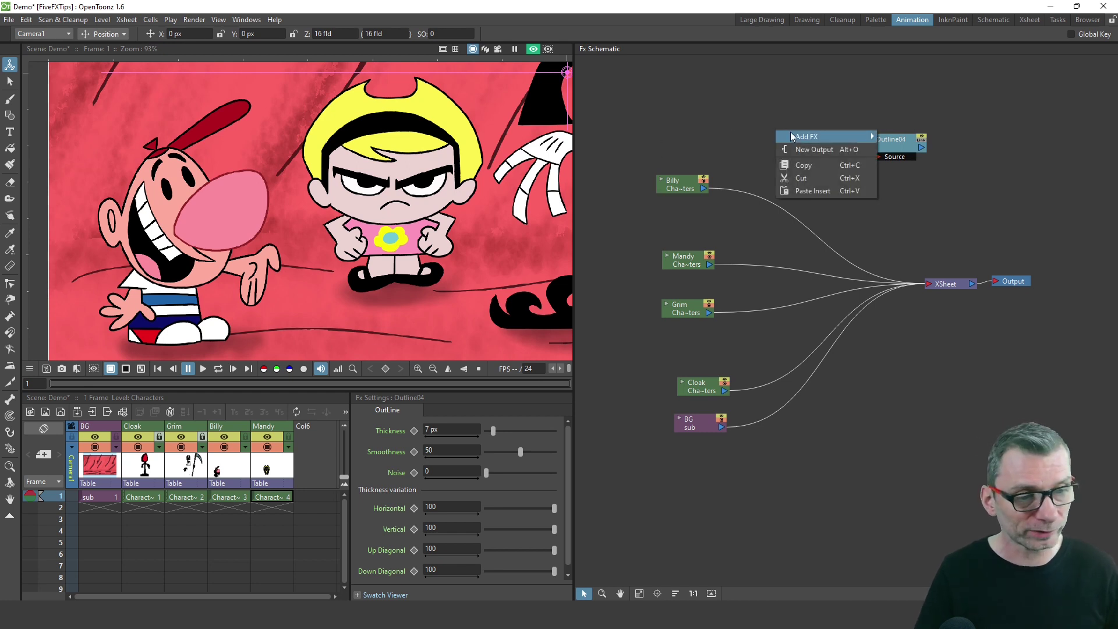
{"action": "mouse_move", "coordinate": [832, 137]}
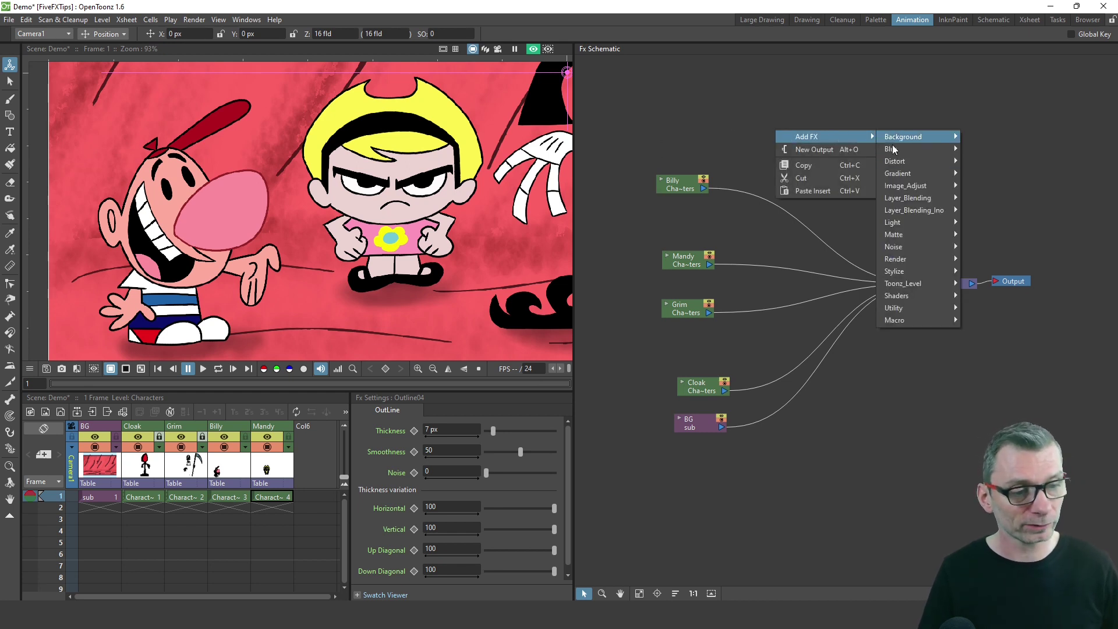
{"action": "mouse_move", "coordinate": [910, 199]}
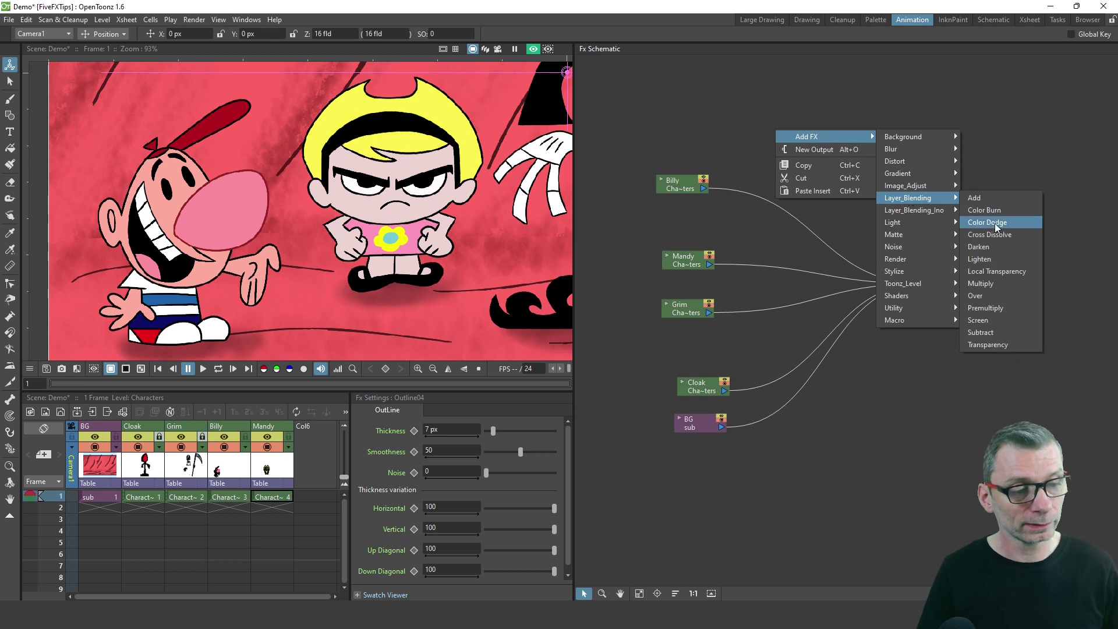
{"action": "left_click", "coordinate": [992, 292]}
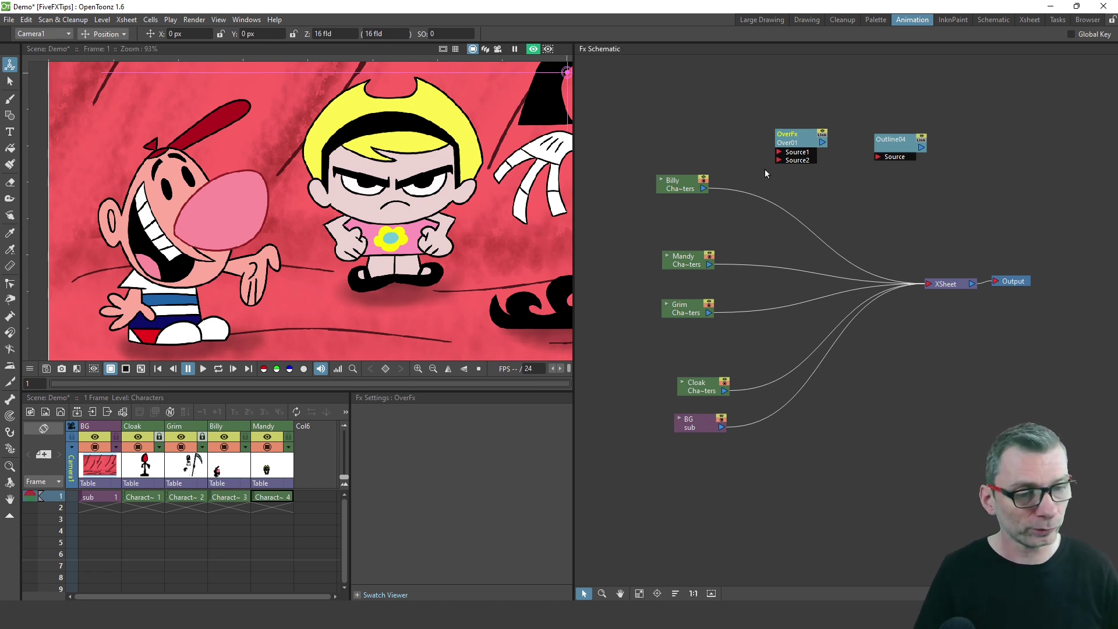
Plug Billy and Mandy into the Over node's first two inputs and delete their XSheet links.
{"action": "left_click_drag", "start_coordinate": [703, 188], "coordinate": [777, 159]}
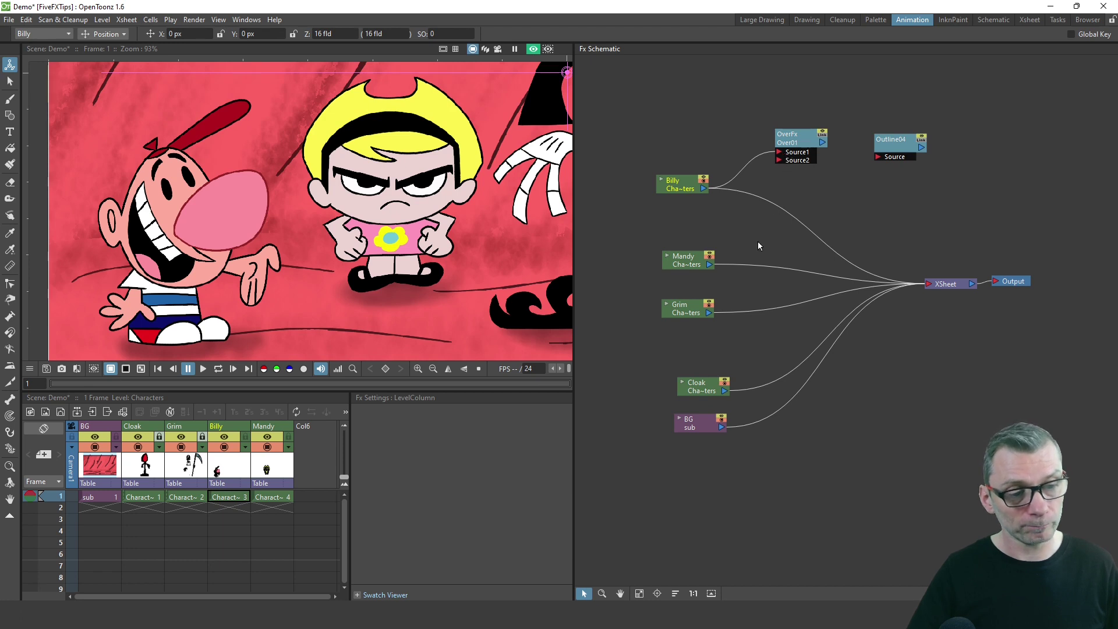
{"action": "left_click_drag", "start_coordinate": [745, 232], "coordinate": [808, 205]}
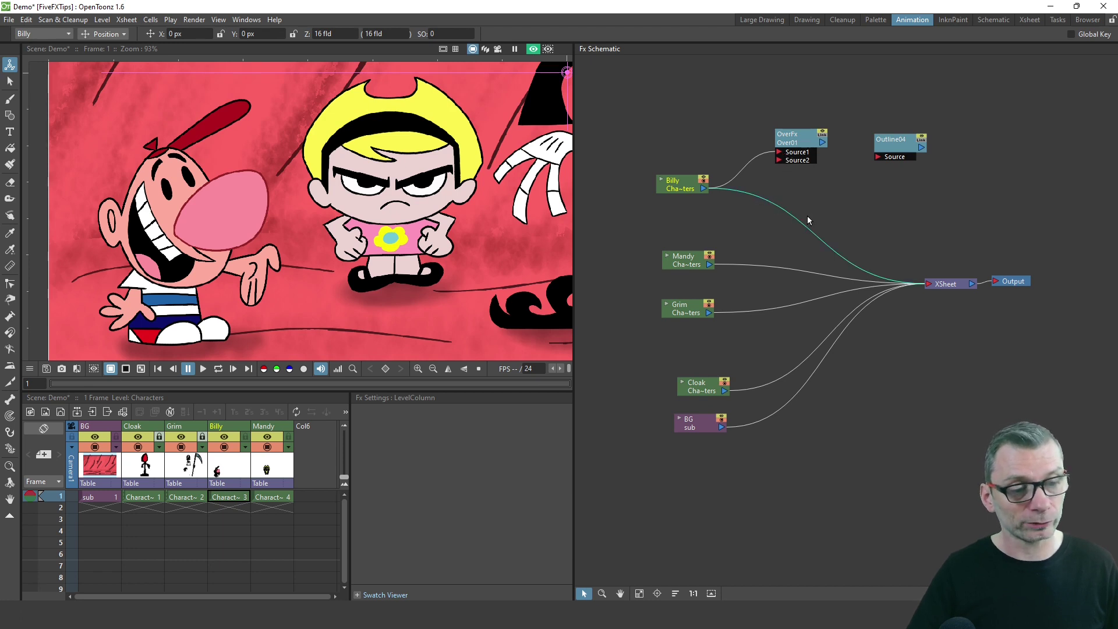
{"action": "key", "text": "Delete"}
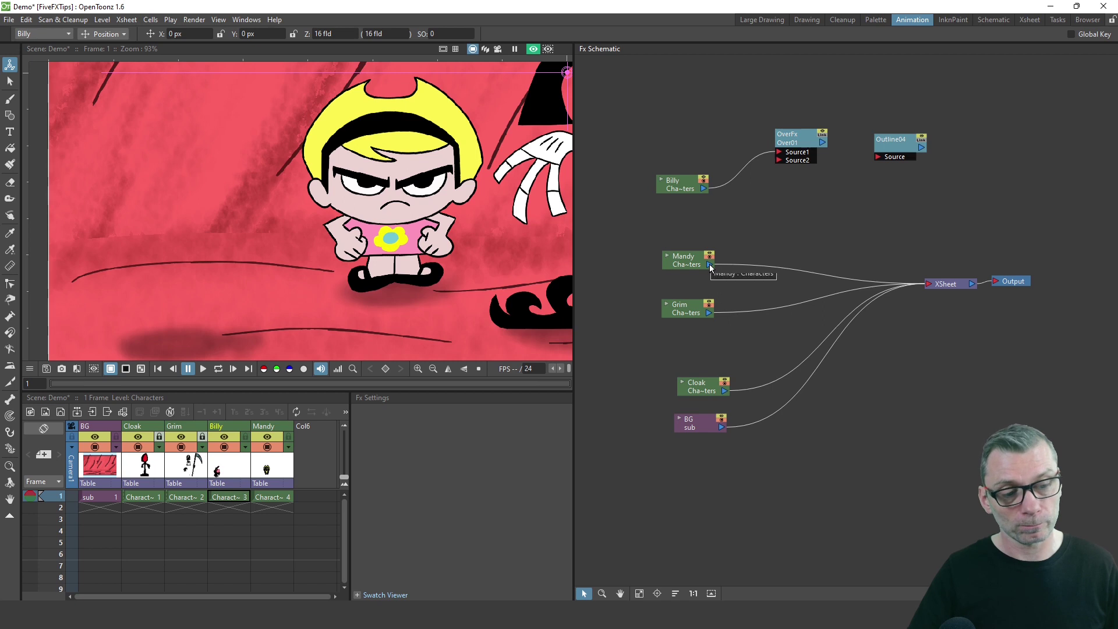
{"action": "left_click", "coordinate": [708, 264]}
{"action": "left_click_drag", "start_coordinate": [764, 188], "coordinate": [780, 161]}
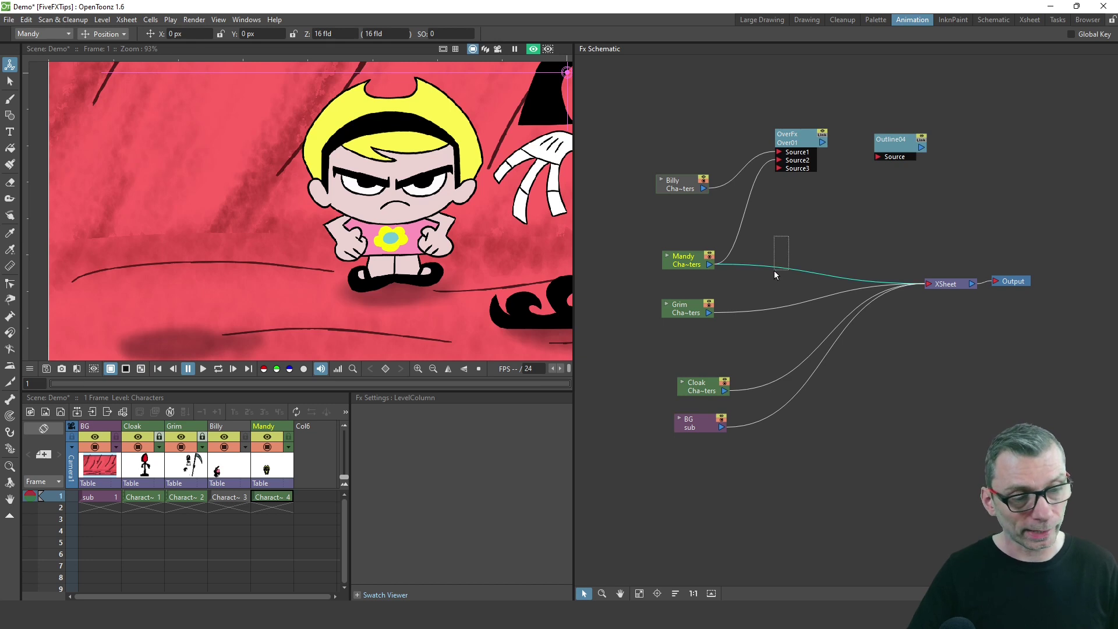
{"action": "left_click_drag", "start_coordinate": [774, 270], "coordinate": [769, 277]}
{"action": "key", "text": "Delete"}
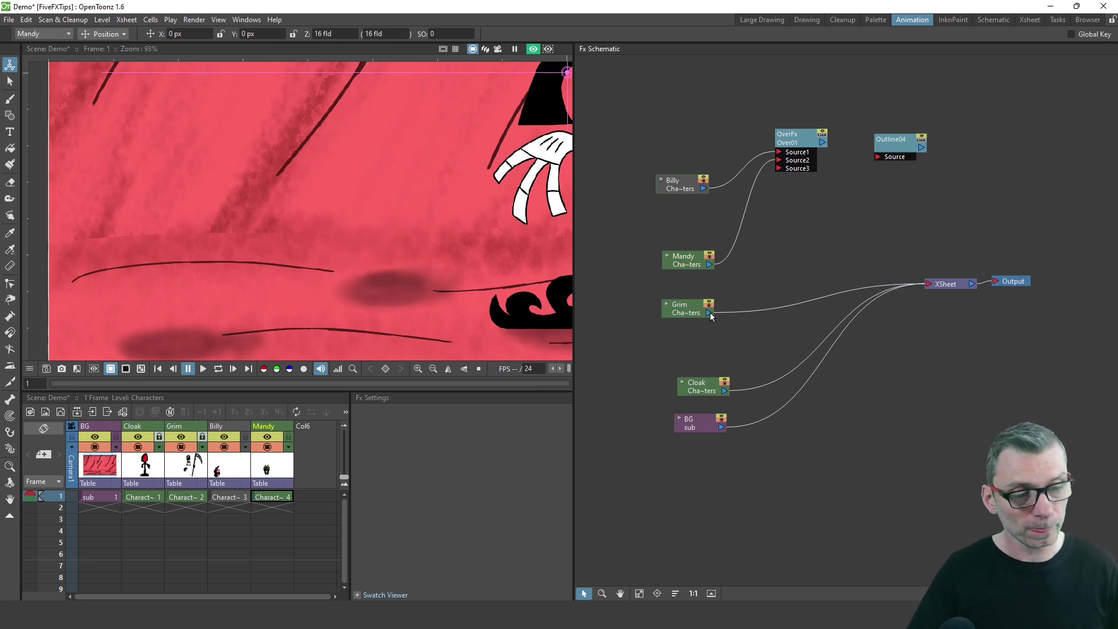
Plug Grim into the Over node's third input, remove its XSheet link, and feed Over into Outline04.
{"action": "left_click_drag", "start_coordinate": [709, 313], "coordinate": [806, 212]}
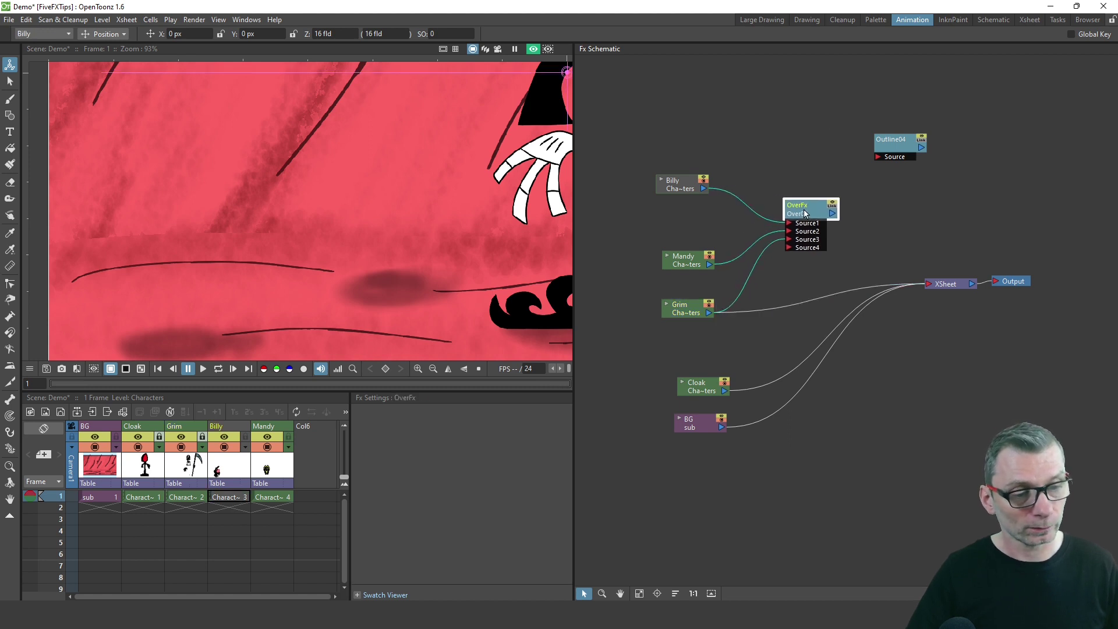
{"action": "left_click_drag", "start_coordinate": [805, 214], "coordinate": [804, 216]}
{"action": "left_click", "coordinate": [790, 289]}
{"action": "left_click_drag", "start_coordinate": [786, 330], "coordinate": [784, 336]}
{"action": "key", "text": "Delete"}
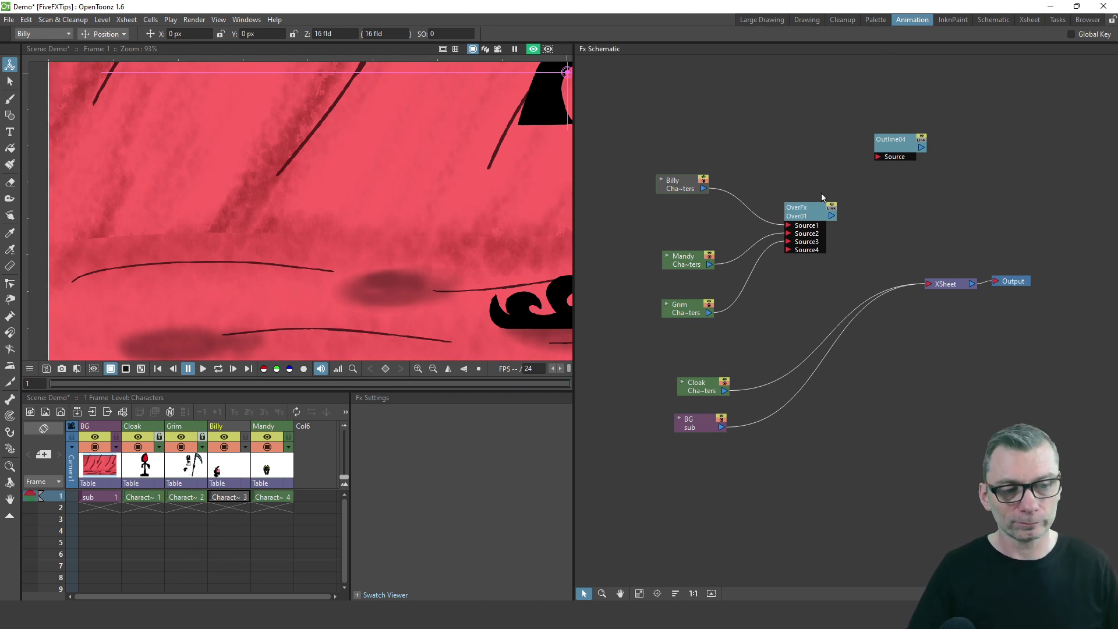
{"action": "left_click_drag", "start_coordinate": [823, 217], "coordinate": [877, 157]}
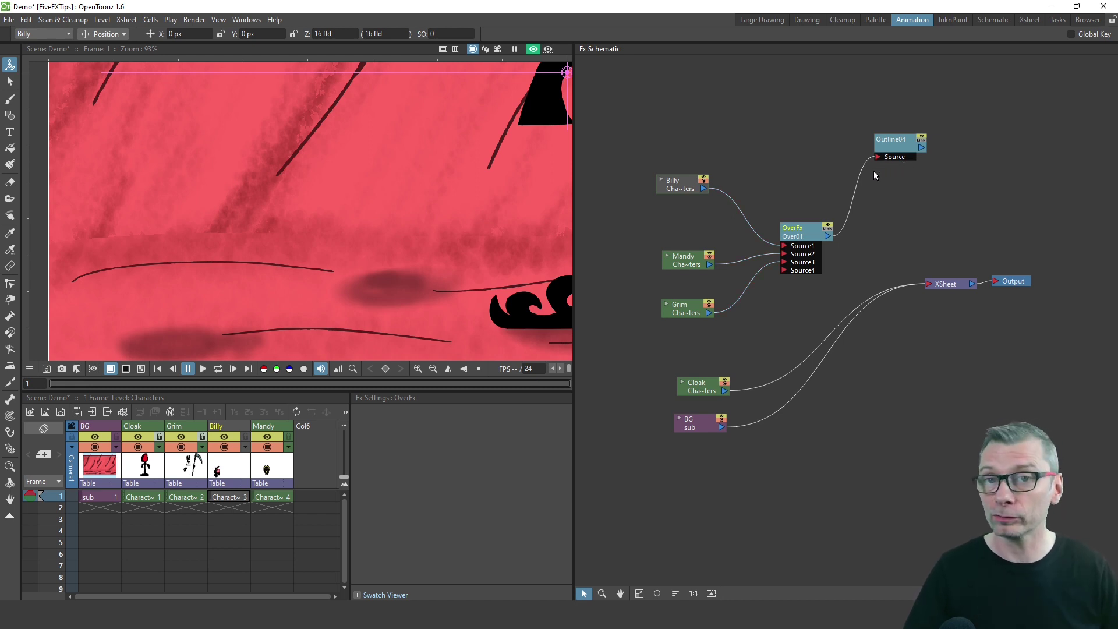
{"action": "left_click_drag", "start_coordinate": [913, 155], "coordinate": [933, 288]}
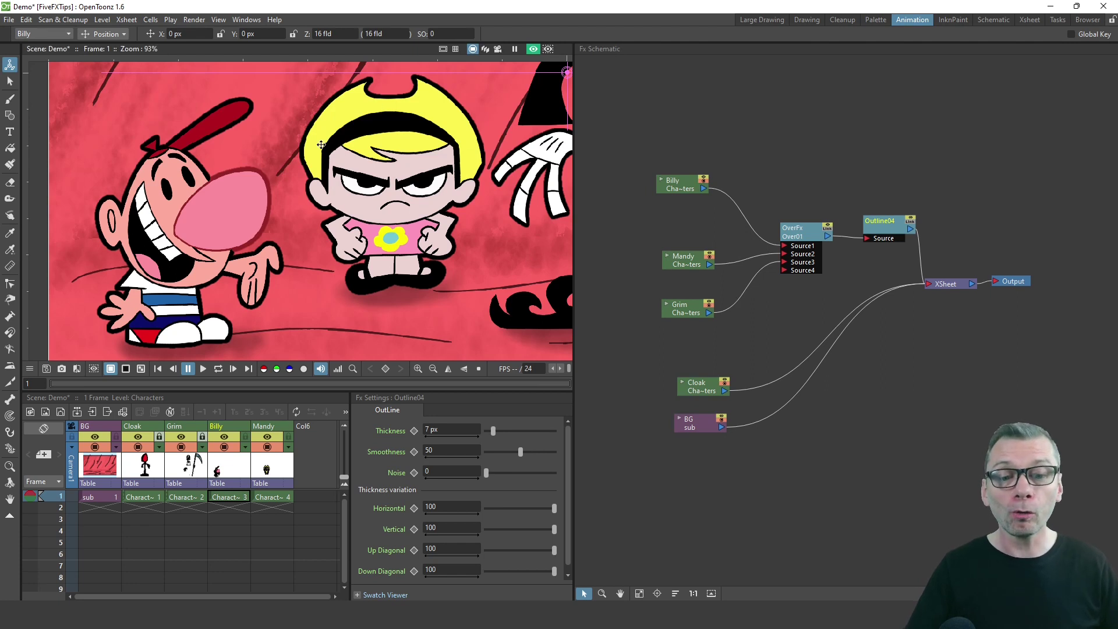
Pan the viewer to show Grim and raise Outline04's Thickness to 24.653 px.
{"action": "scroll", "coordinate": [472, 214], "scroll_direction": "down", "scroll_amount": 3}
{"action": "left_click_drag", "start_coordinate": [472, 214], "coordinate": [294, 270]}
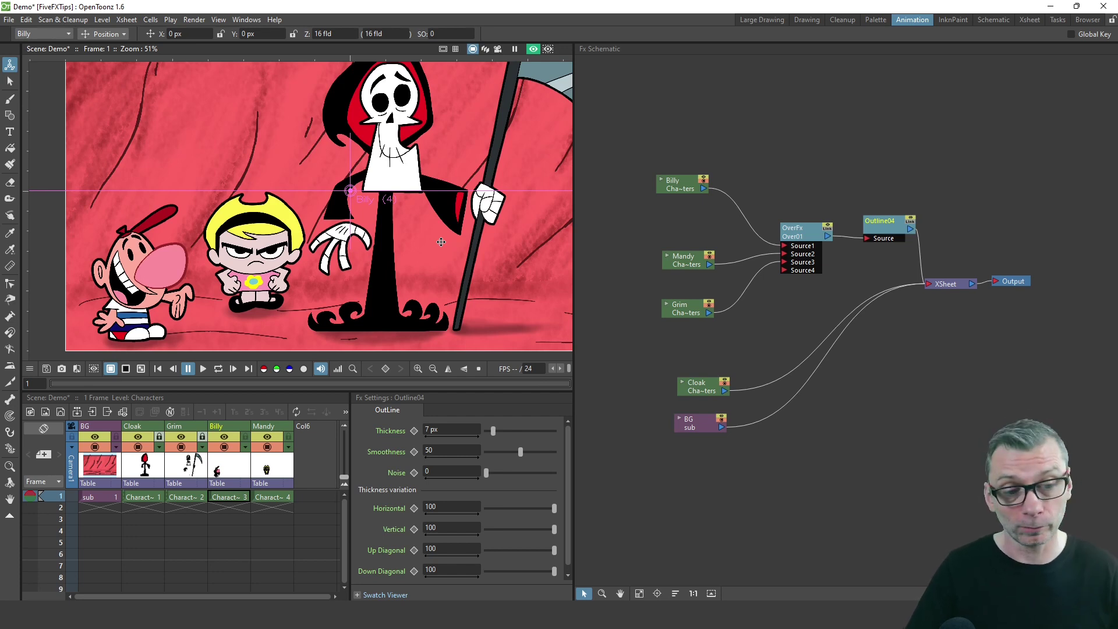
{"action": "left_click_drag", "start_coordinate": [884, 225], "coordinate": [888, 225]}
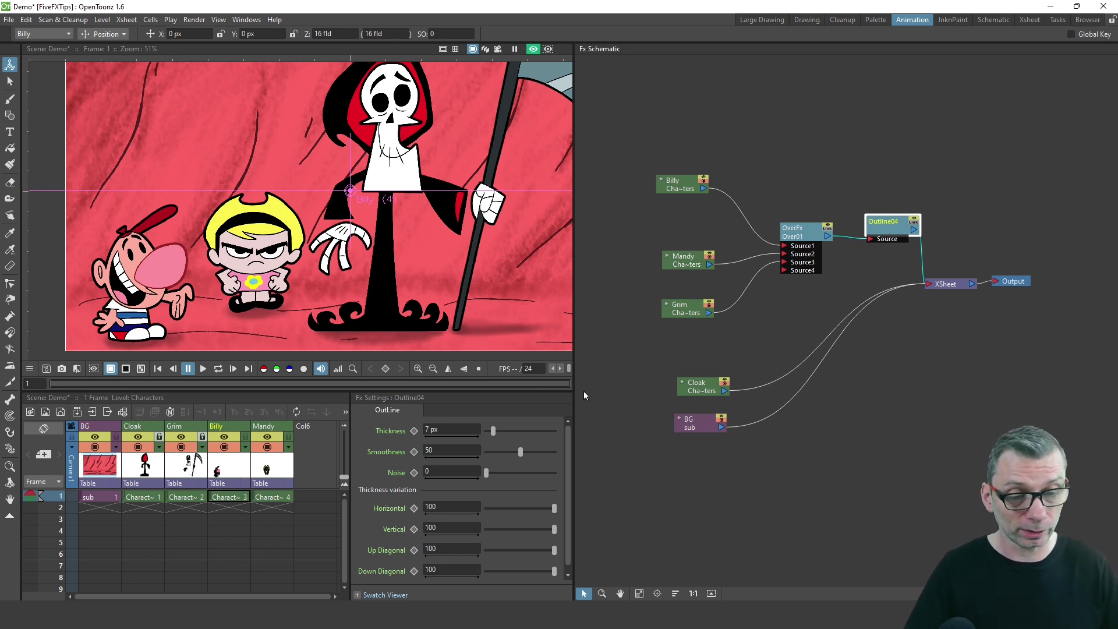
{"action": "left_click_drag", "start_coordinate": [495, 435], "coordinate": [503, 435]}
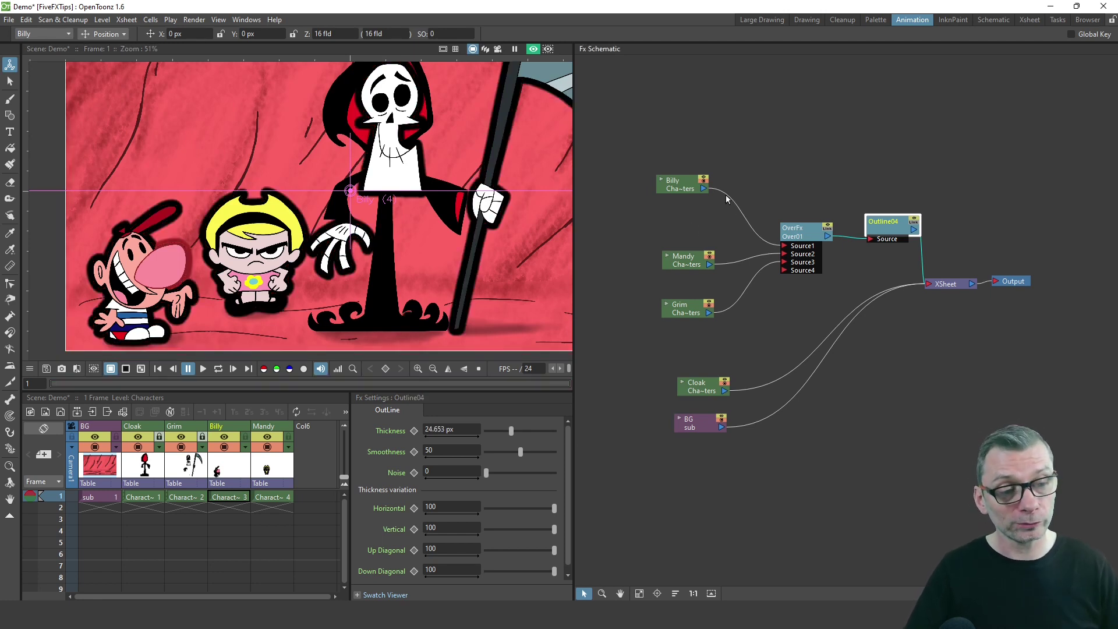
{"action": "left_click_drag", "start_coordinate": [803, 236], "coordinate": [800, 225]}
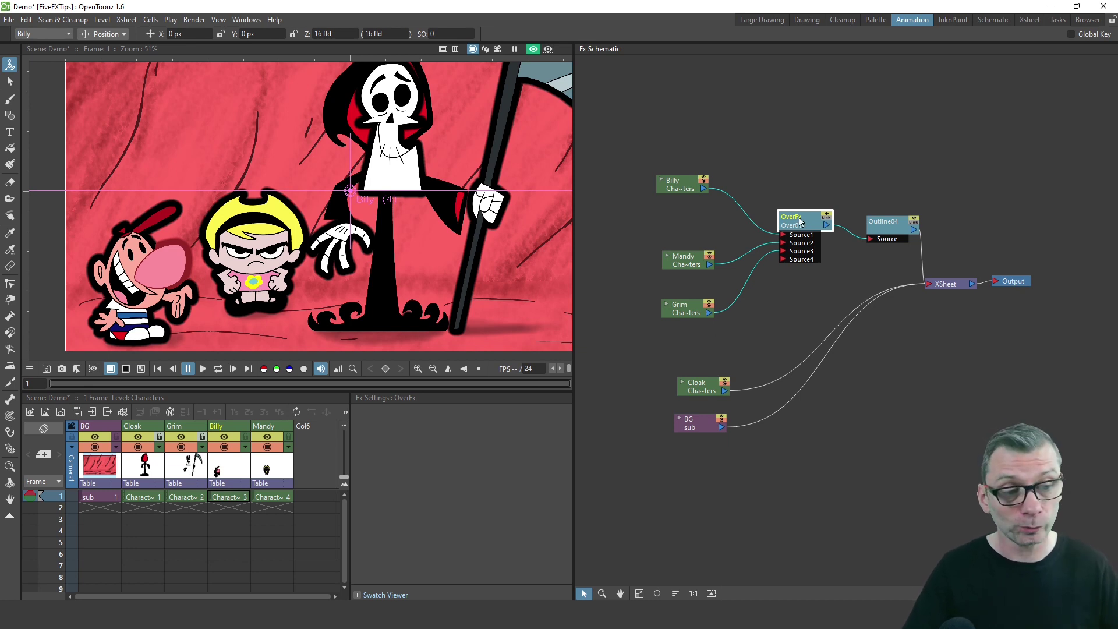
{"action": "left_click_drag", "start_coordinate": [775, 227], "coordinate": [761, 238]}
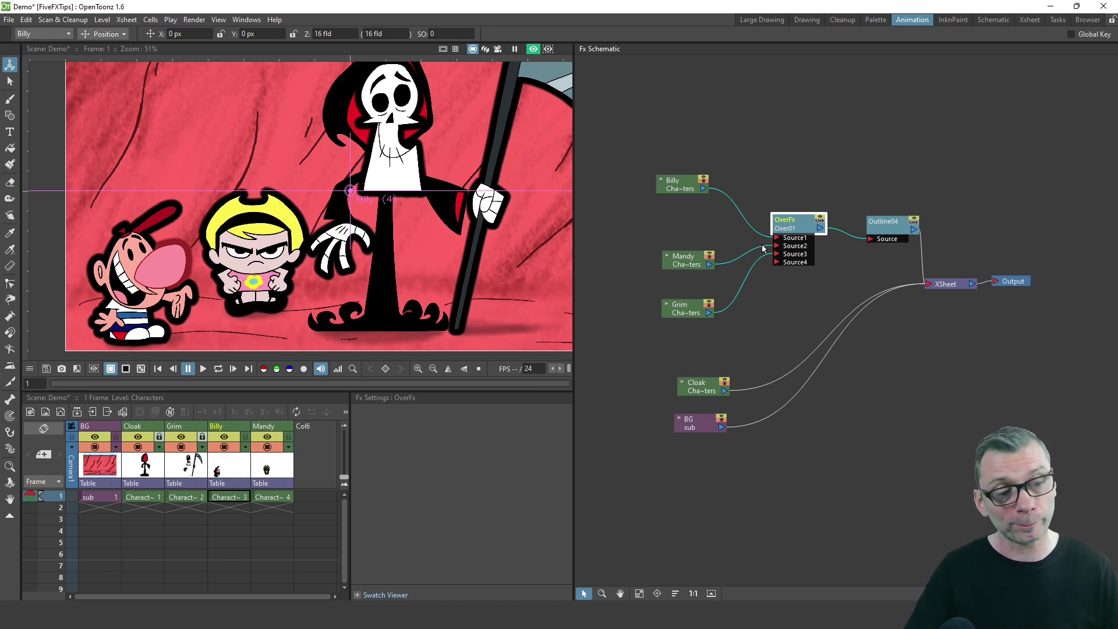
{"action": "left_click_drag", "start_coordinate": [763, 247], "coordinate": [777, 245]}
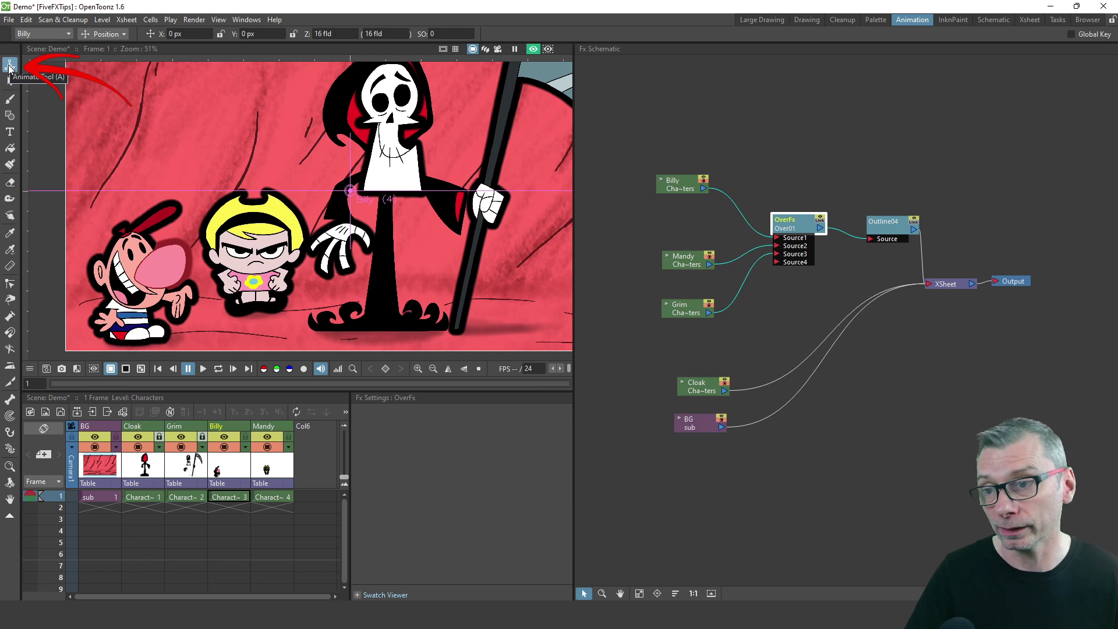
Select Billy's frame 1 cell and drag him right to X 224.06, Y 37.34 px.
{"action": "left_click", "coordinate": [226, 498]}
{"action": "left_click_drag", "start_coordinate": [125, 307], "coordinate": [252, 295]}
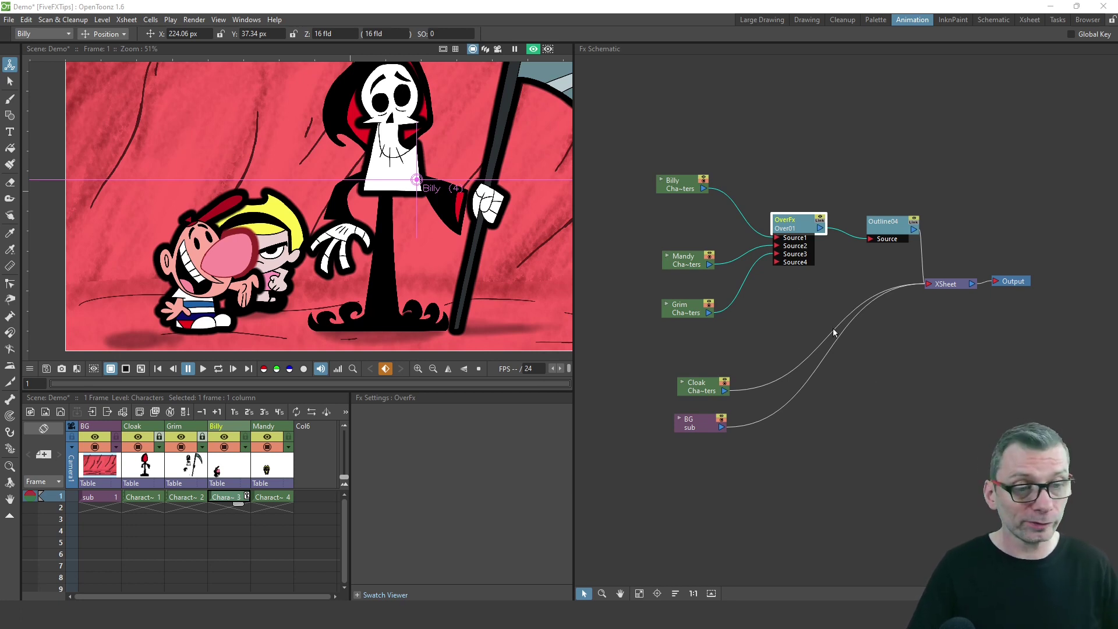
Disconnect Billy and Mandy from Over, then reconnect Mandy, Billy and Grim in a new order.
{"action": "left_click", "coordinate": [733, 205]}
{"action": "key", "text": "Delete"}
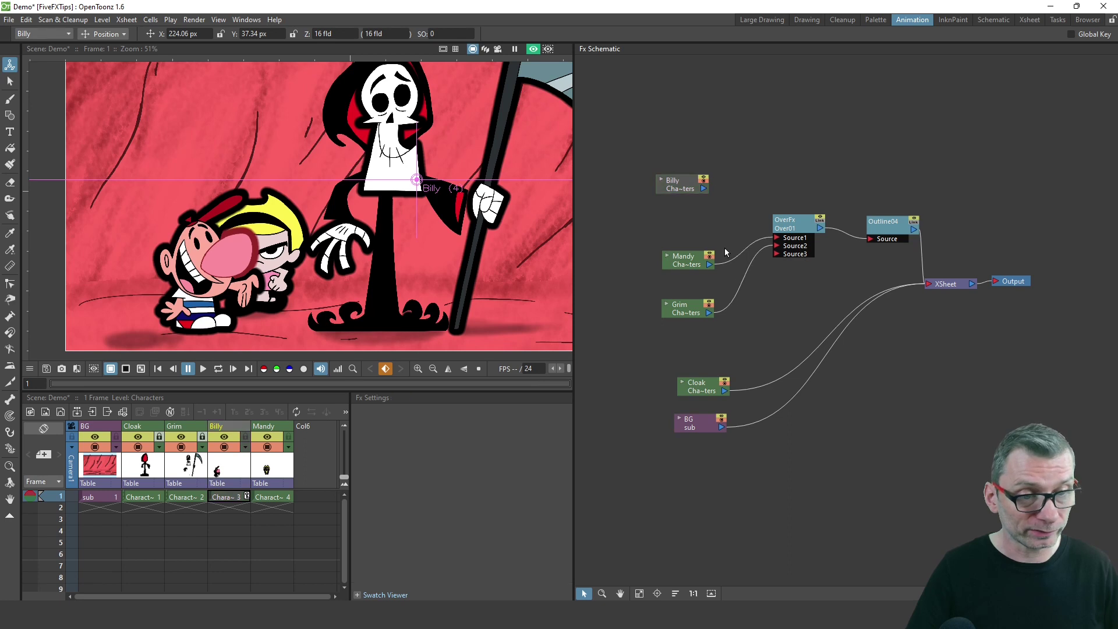
{"action": "left_click_drag", "start_coordinate": [728, 251], "coordinate": [734, 264]}
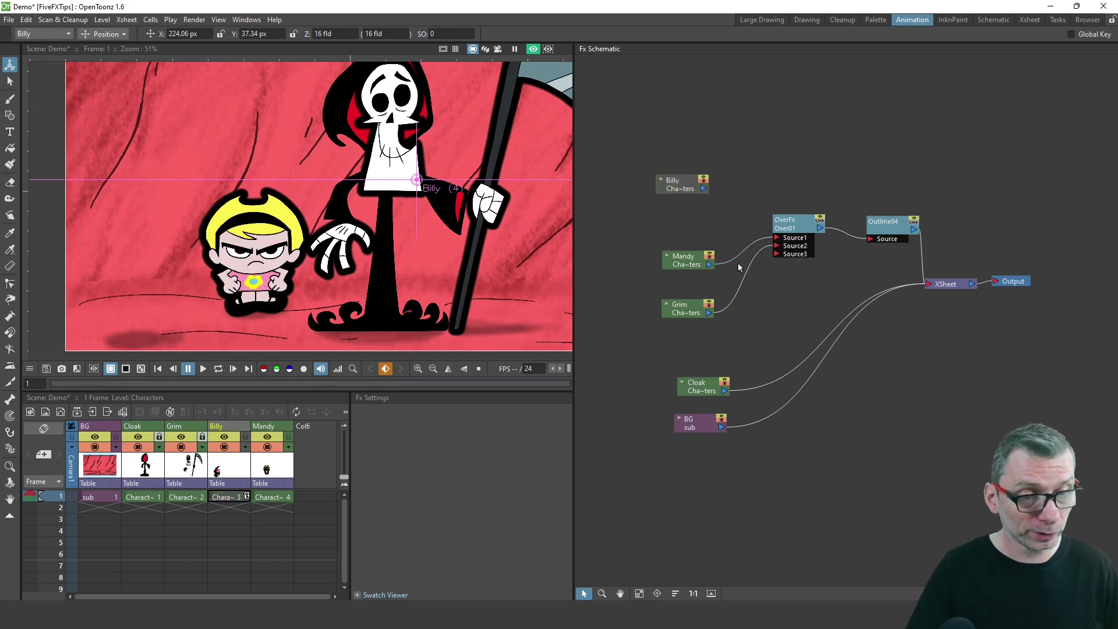
{"action": "key", "text": "Delete"}
{"action": "left_click_drag", "start_coordinate": [708, 267], "coordinate": [781, 241]}
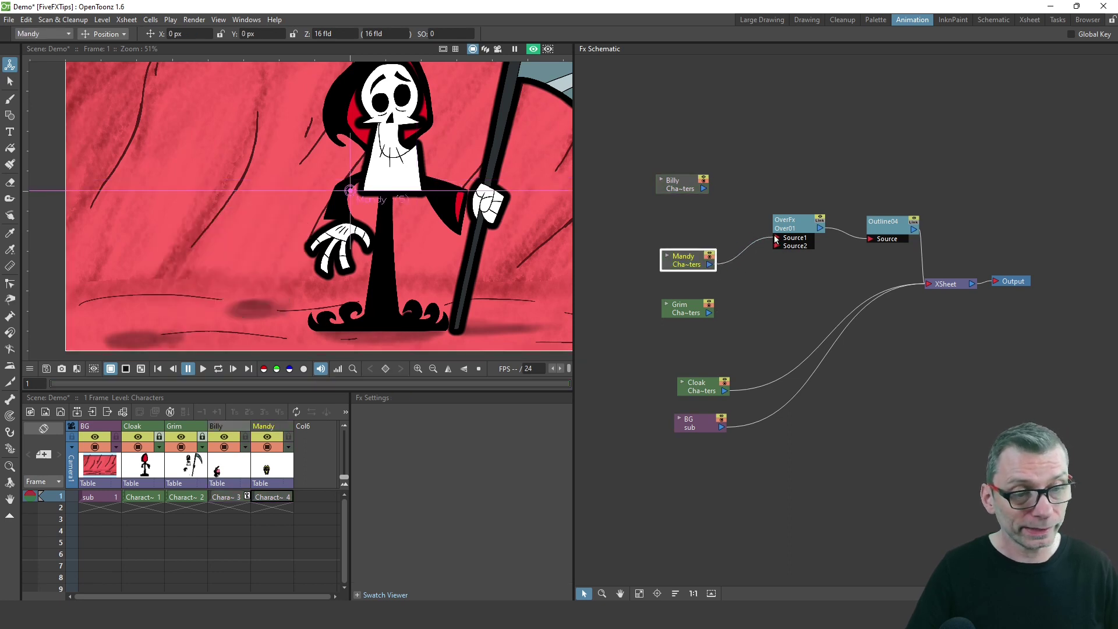
{"action": "left_click_drag", "start_coordinate": [705, 189], "coordinate": [778, 254]}
{"action": "left_click", "coordinate": [712, 314]}
{"action": "left_click", "coordinate": [749, 318]}
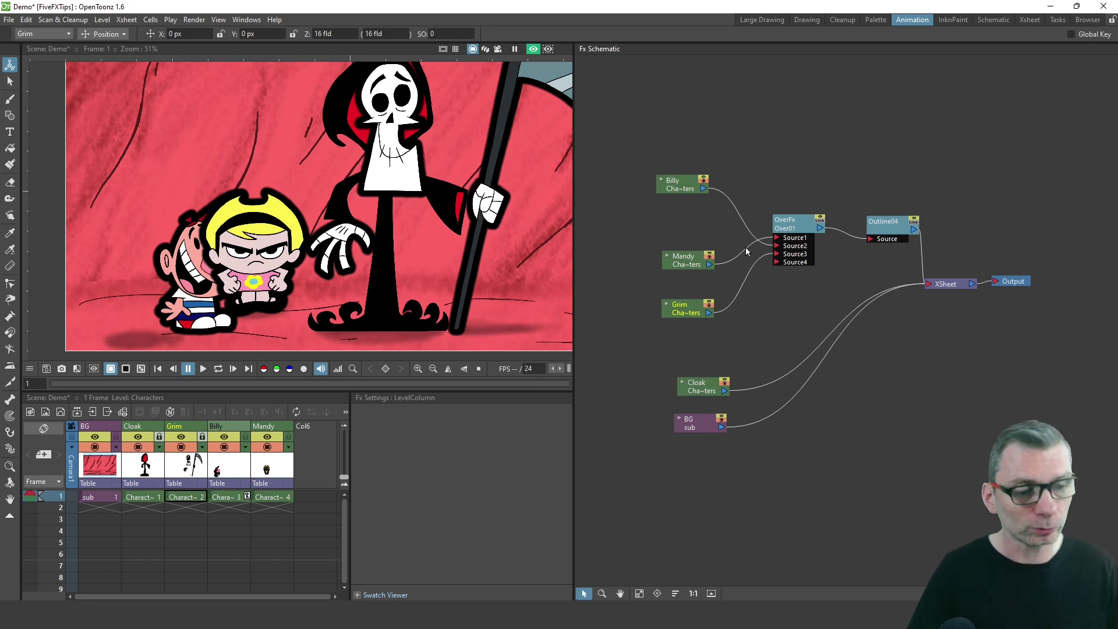
Select the Over01 node and show its settings.
{"action": "left_click", "coordinate": [778, 242]}
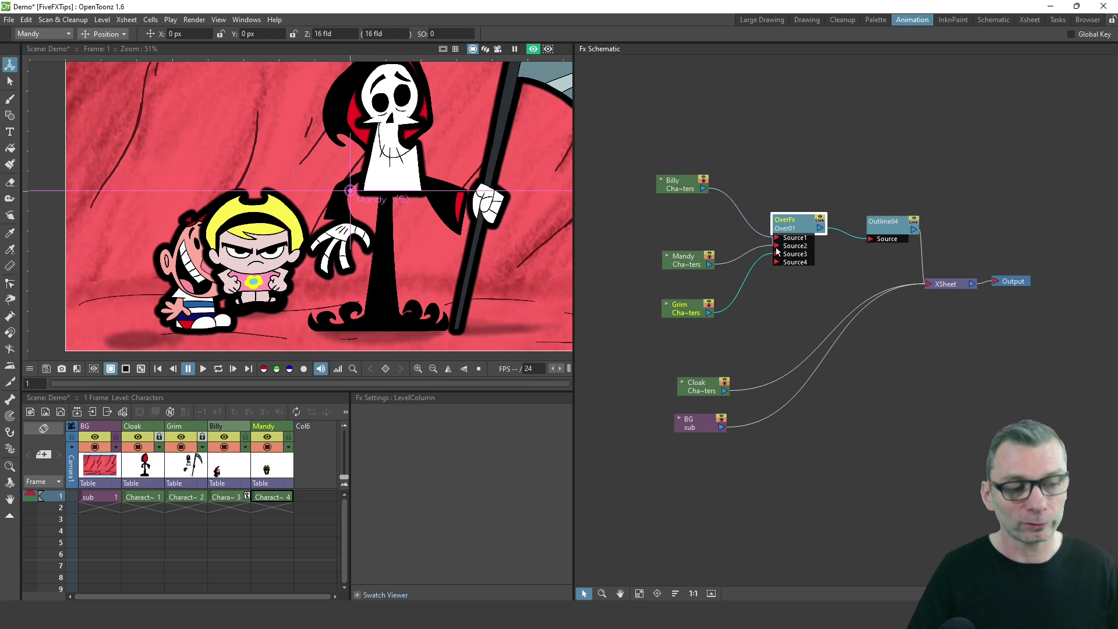
{"action": "left_click", "coordinate": [777, 252]}
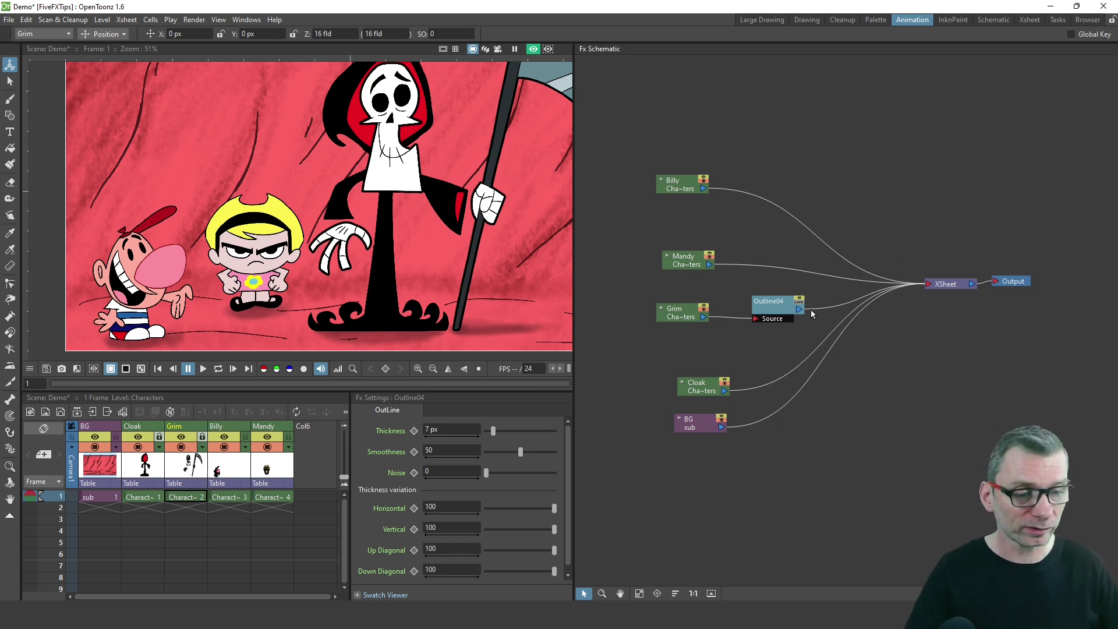
Use Save As Preset on the Outline04 node, naming the preset GrimAdventuresOutline.
{"action": "left_click_drag", "start_coordinate": [754, 319], "coordinate": [782, 302]}
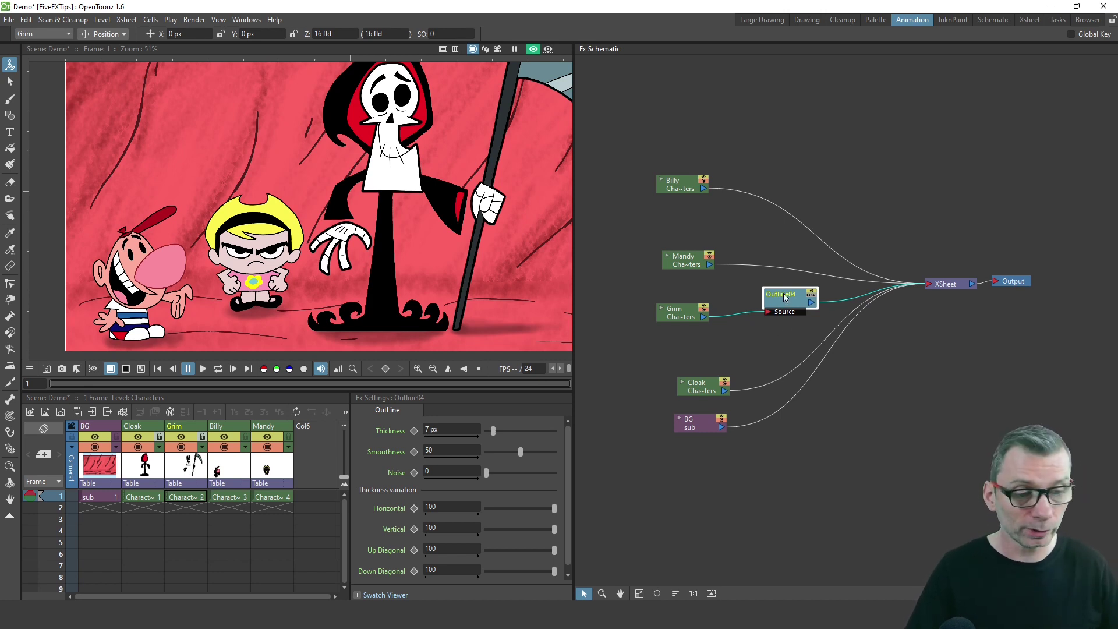
{"action": "right_click", "coordinate": [784, 297]}
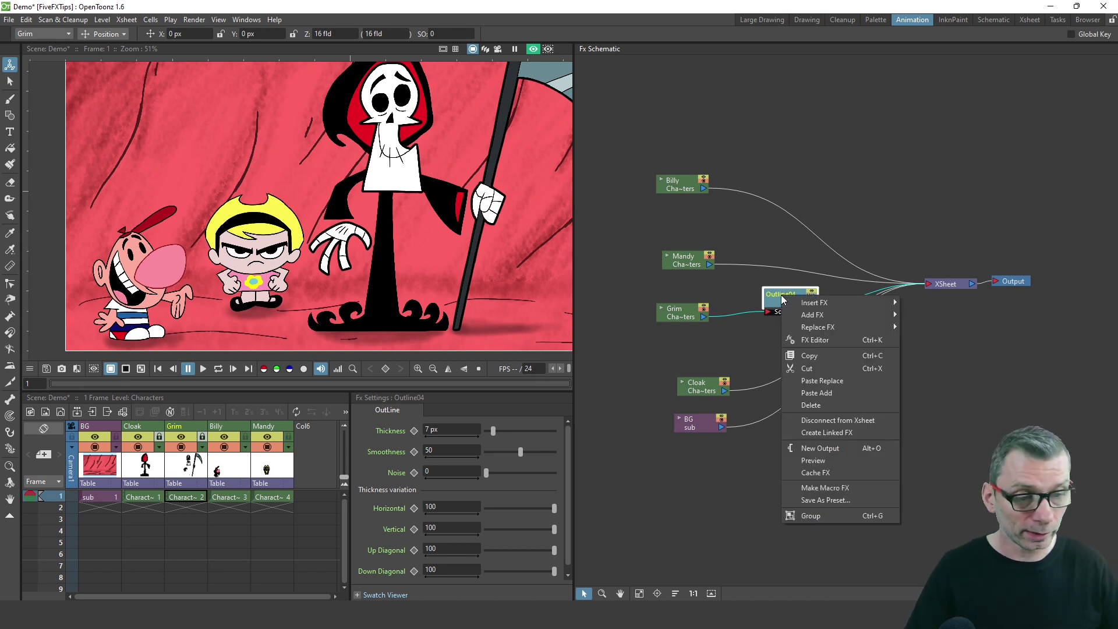
{"action": "left_click", "coordinate": [868, 501]}
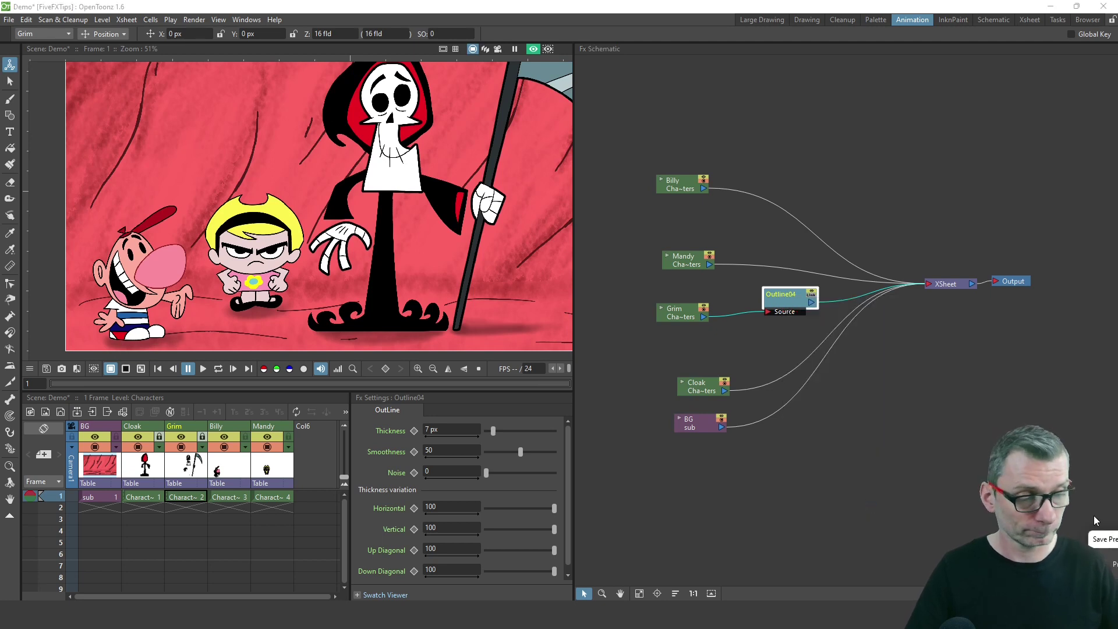
{"action": "left_click_drag", "start_coordinate": [590, 208], "coordinate": [609, 208]}
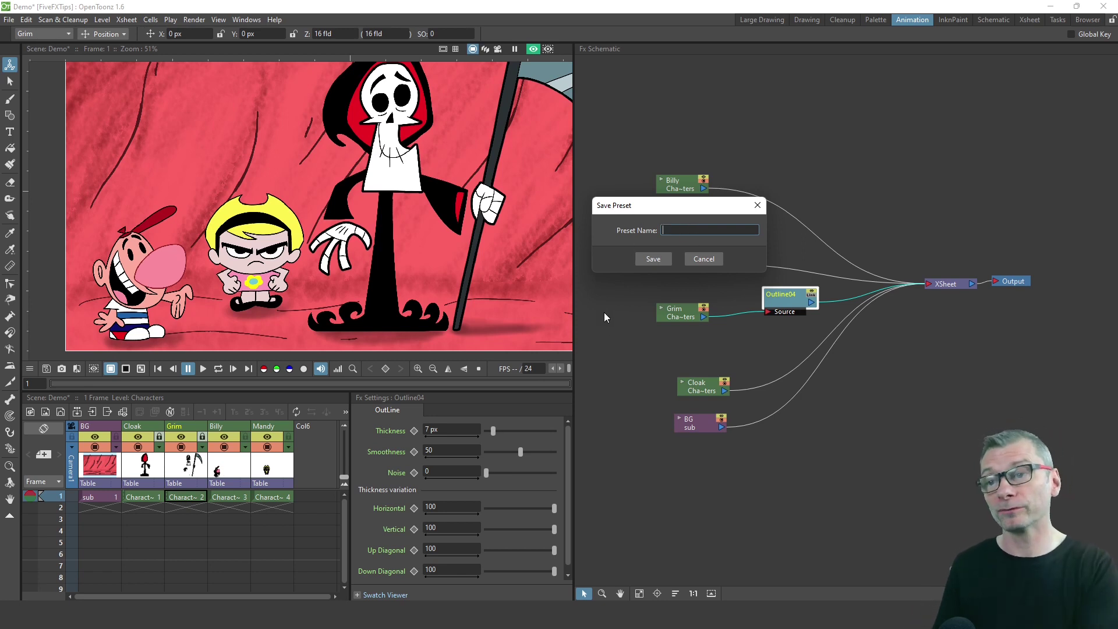
{"action": "type", "text": "Grim"}
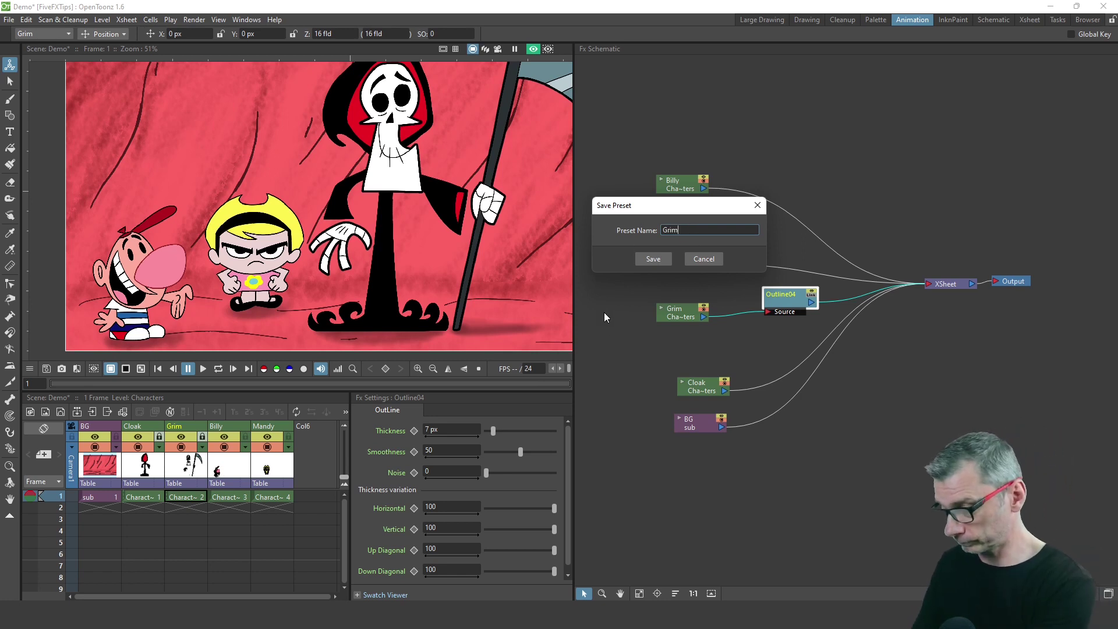
{"action": "type", "text": "AdventuresOutline"}
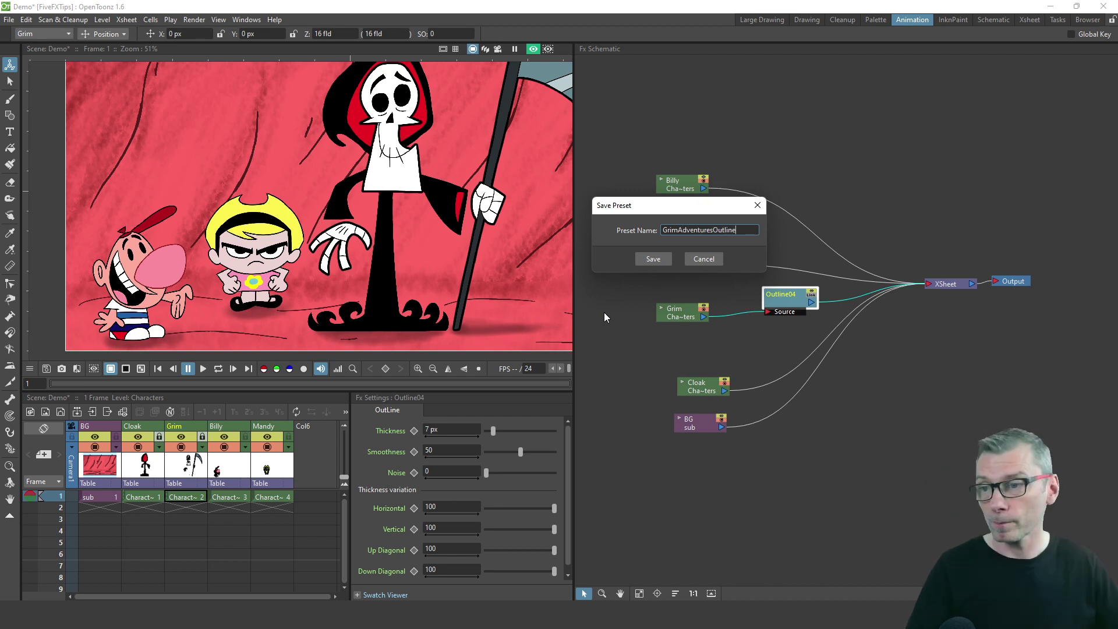
{"action": "left_click", "coordinate": [651, 258]}
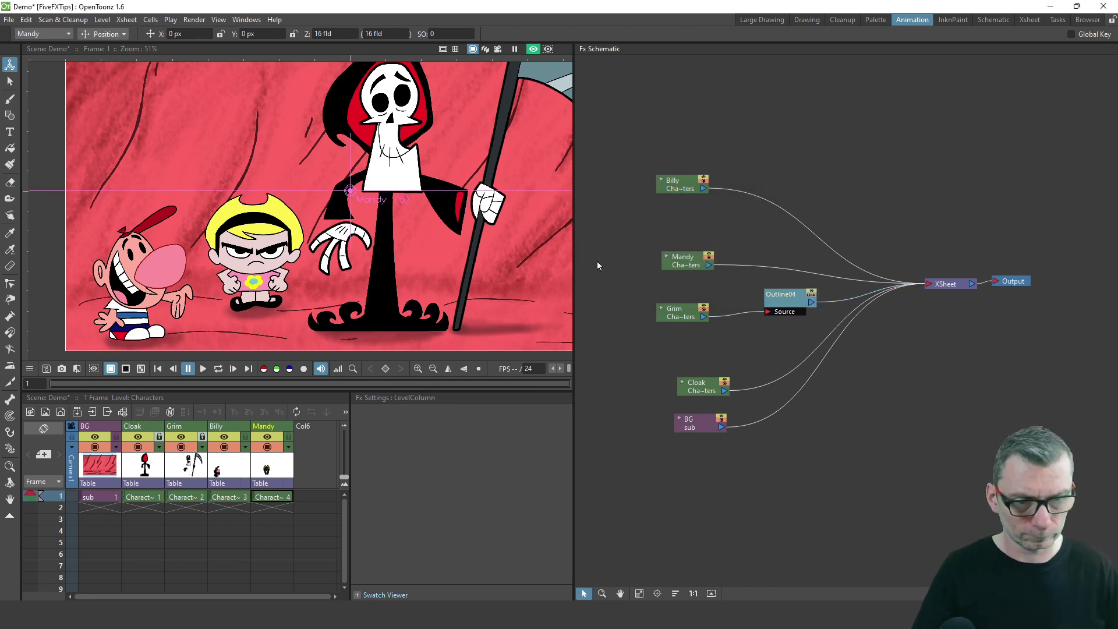
Enlarge the schematic and insert Toonz_Level > Outline > GrimAdventuresOutline after Billy's node.
{"action": "left_click_drag", "start_coordinate": [352, 467], "coordinate": [159, 468]}
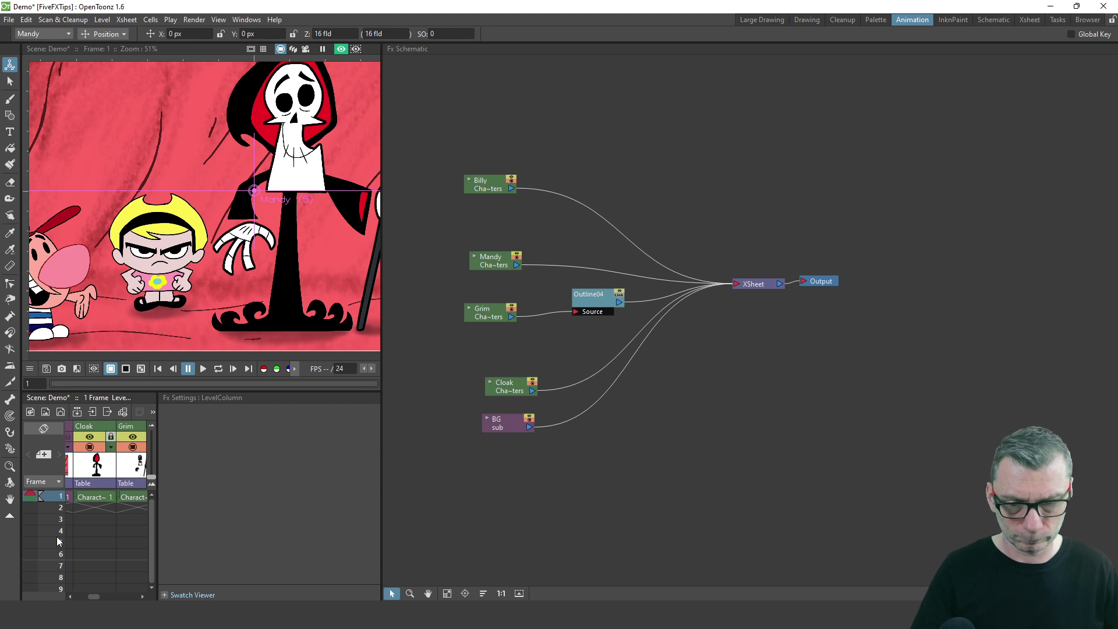
{"action": "scroll", "coordinate": [104, 460], "scroll_direction": "right", "scroll_amount": 3}
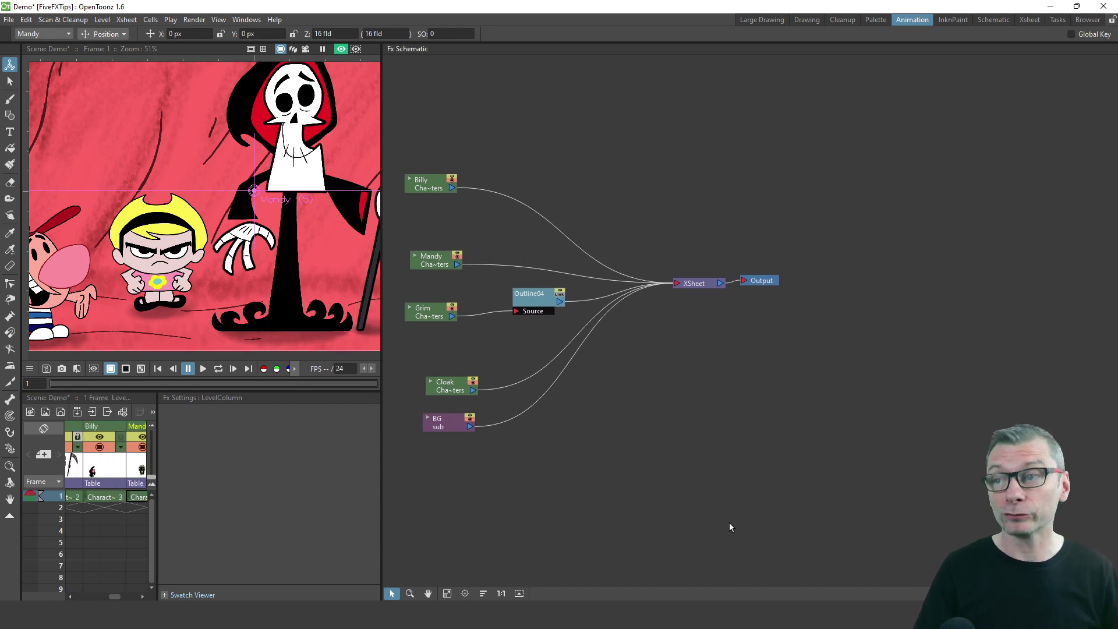
{"action": "right_click", "coordinate": [426, 185]}
{"action": "mouse_move", "coordinate": [467, 192]}
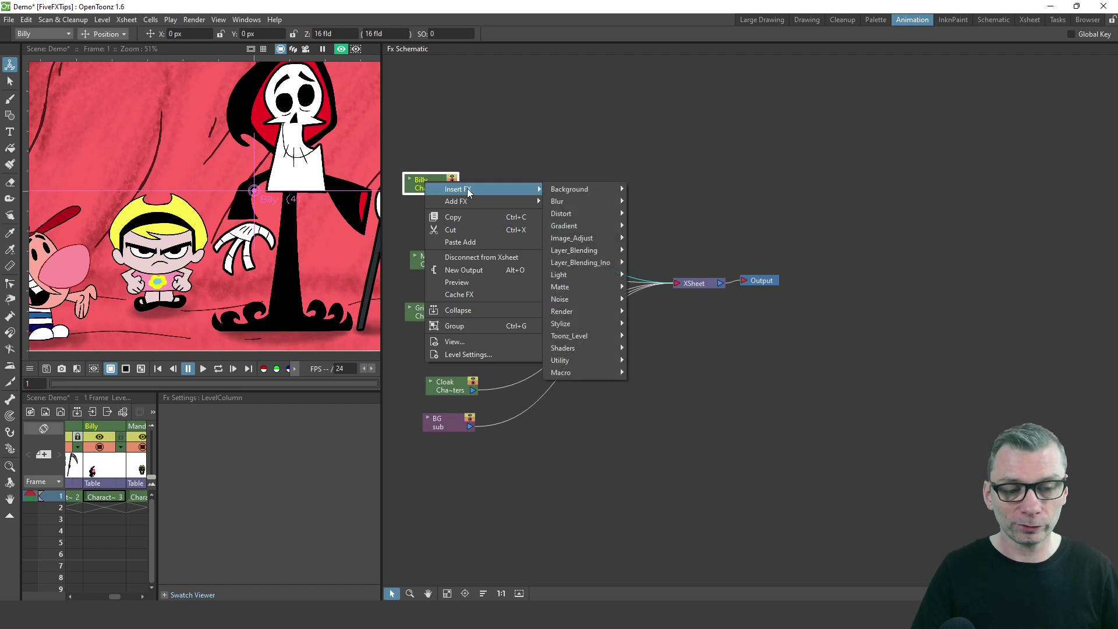
{"action": "mouse_move", "coordinate": [606, 338]}
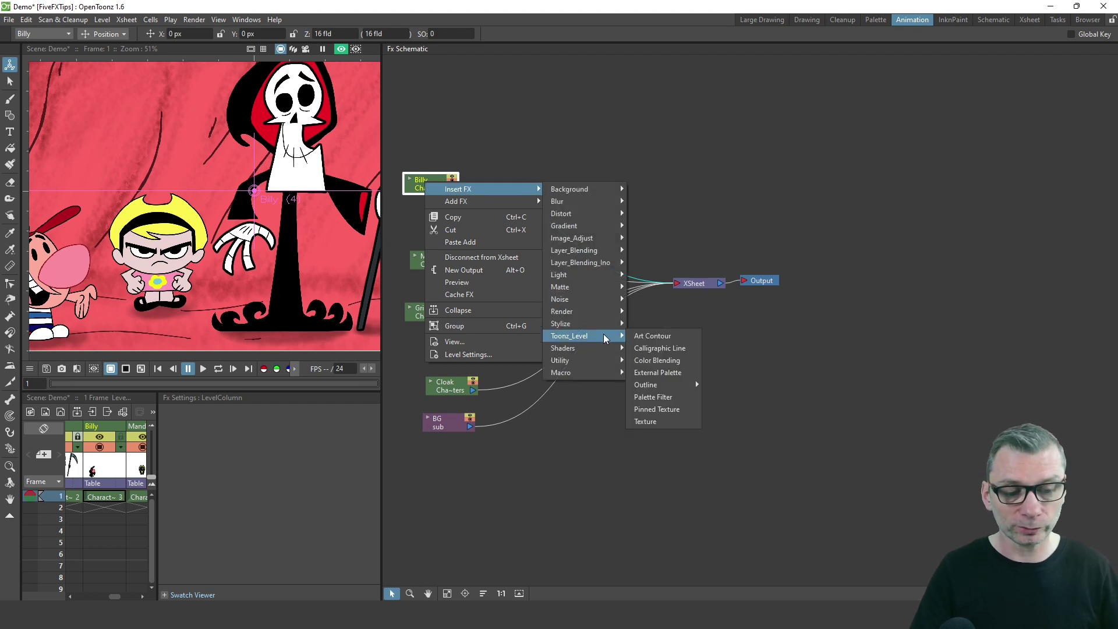
{"action": "mouse_move", "coordinate": [654, 387]}
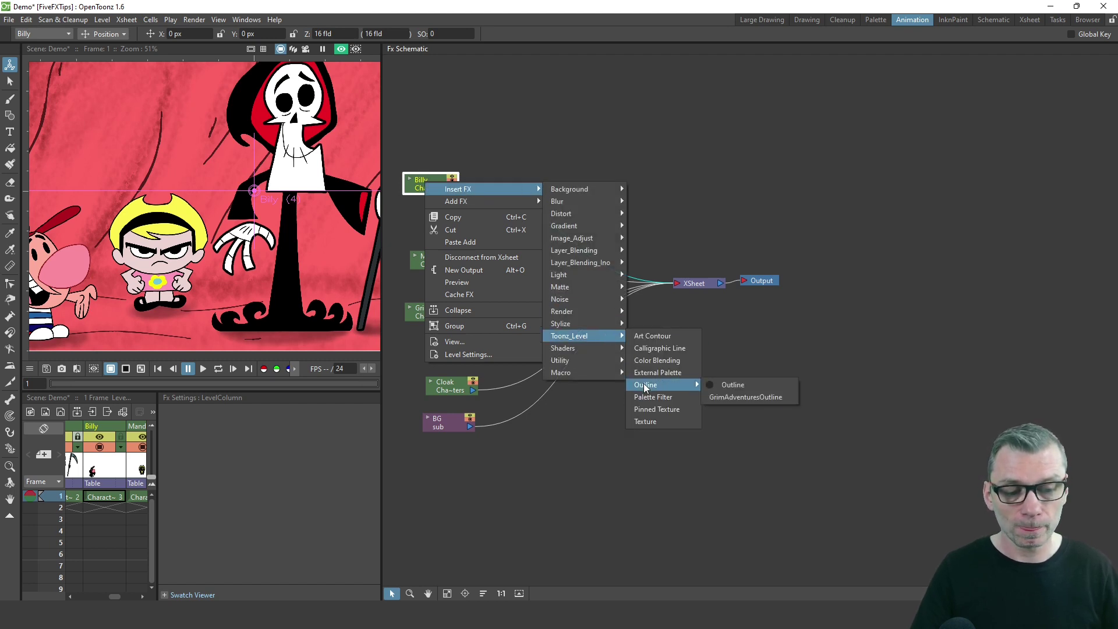
{"action": "left_click", "coordinate": [752, 398]}
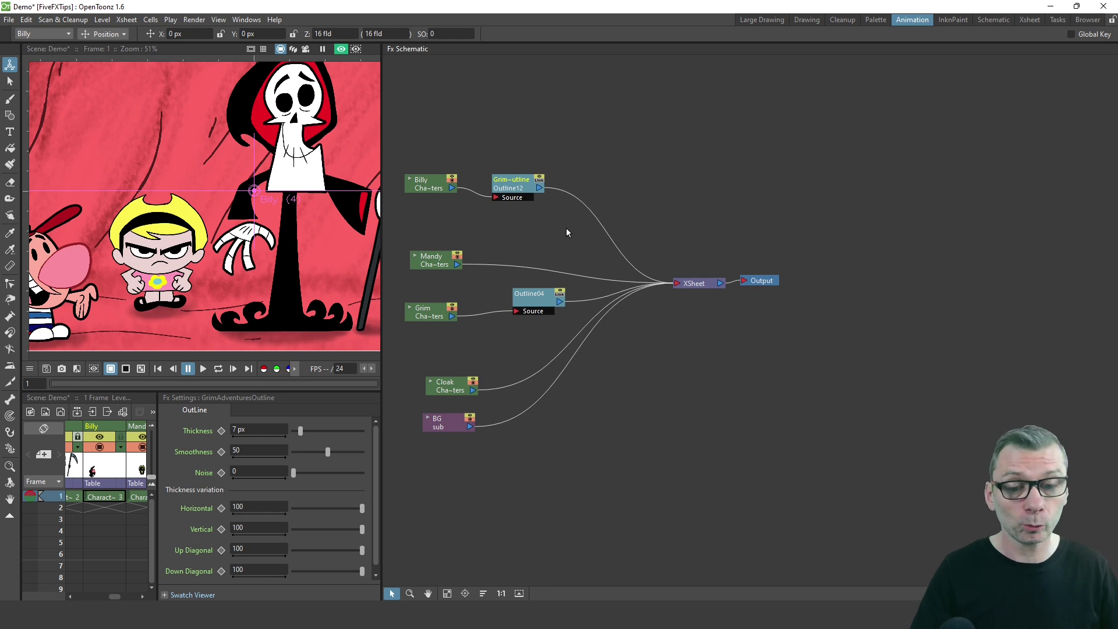
Tidy Billy's new outline node in the schematic, then deselect it.
{"action": "left_click_drag", "start_coordinate": [515, 185], "coordinate": [522, 182]}
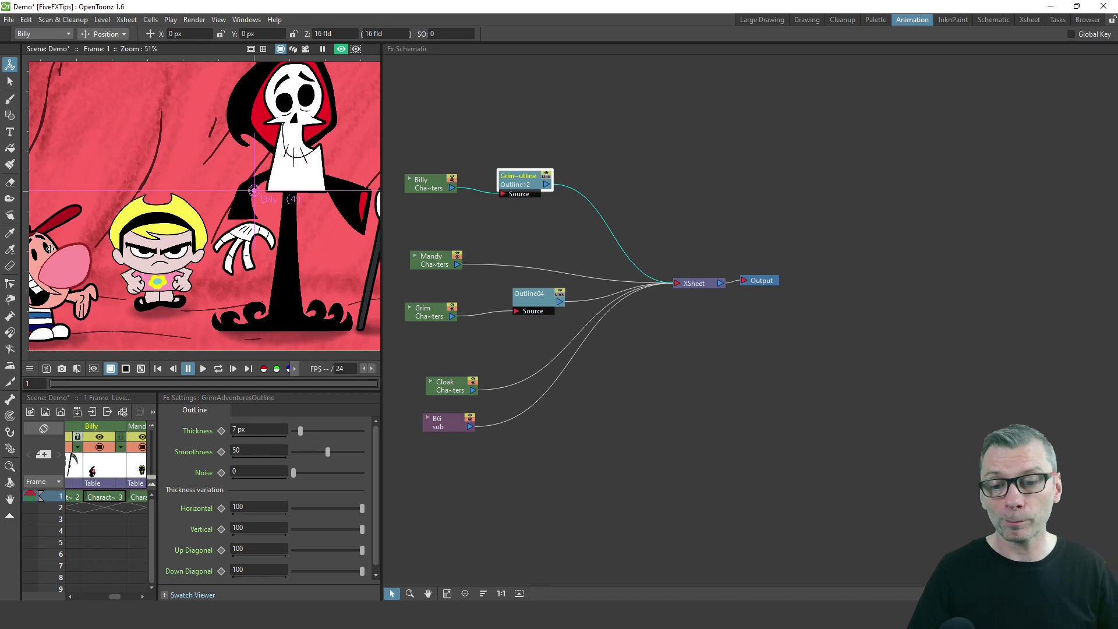
{"action": "left_click_drag", "start_coordinate": [77, 274], "coordinate": [126, 274]}
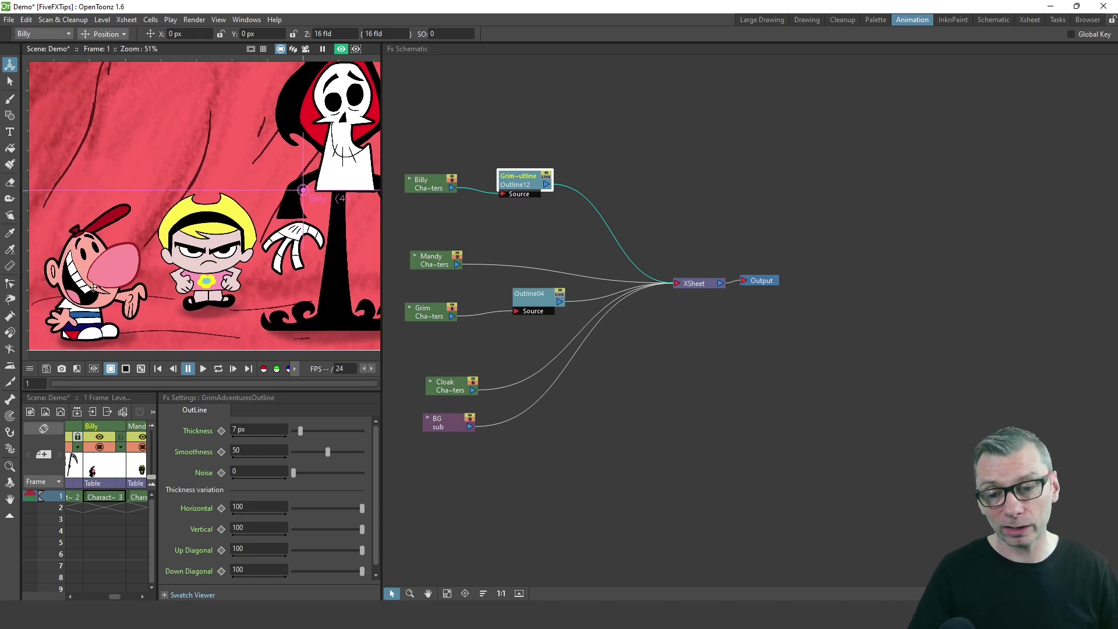
{"action": "left_click", "coordinate": [434, 261]}
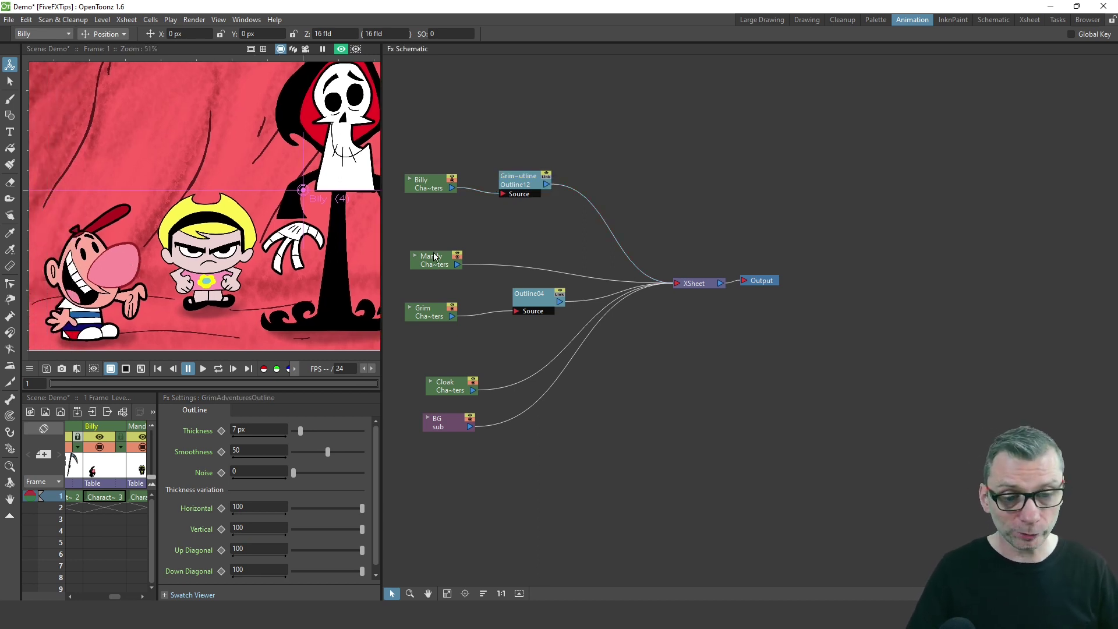
Insert the GrimAdventuresOutline preset after Mandy's column as a 7px Outline13 node feeding XSheet.
{"action": "right_click", "coordinate": [434, 265]}
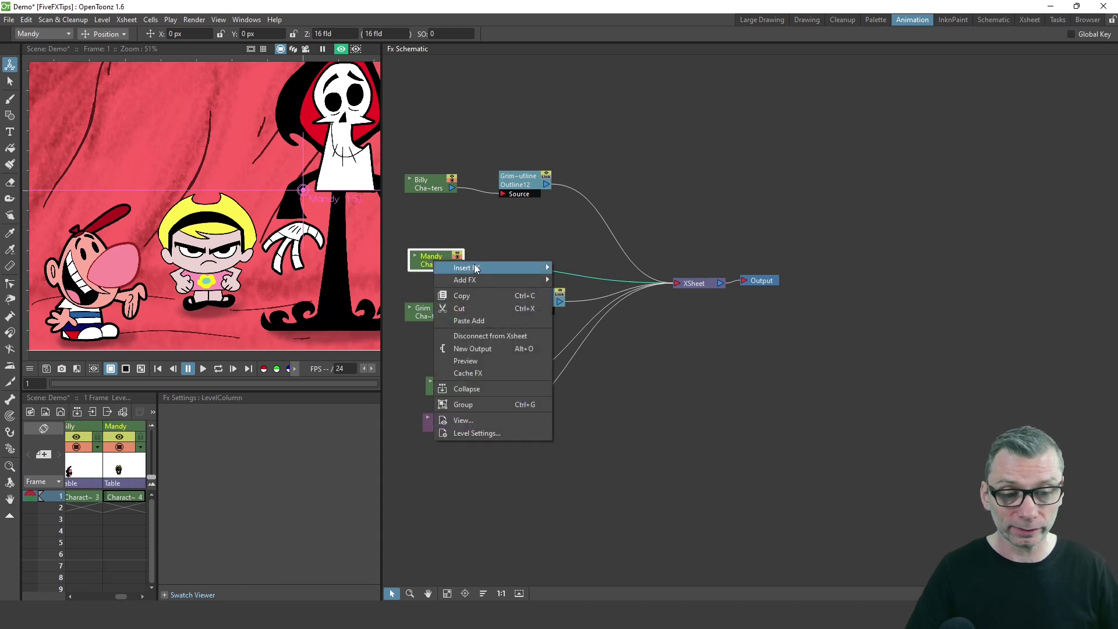
{"action": "mouse_move", "coordinate": [484, 267]}
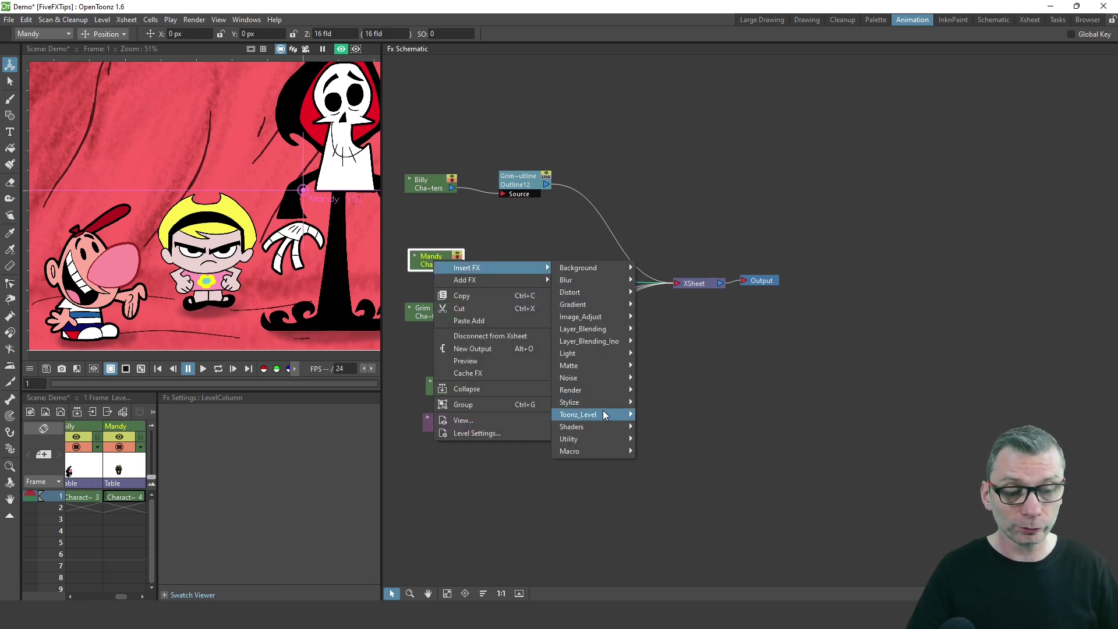
{"action": "mouse_move", "coordinate": [603, 413]}
{"action": "mouse_move", "coordinate": [662, 463]}
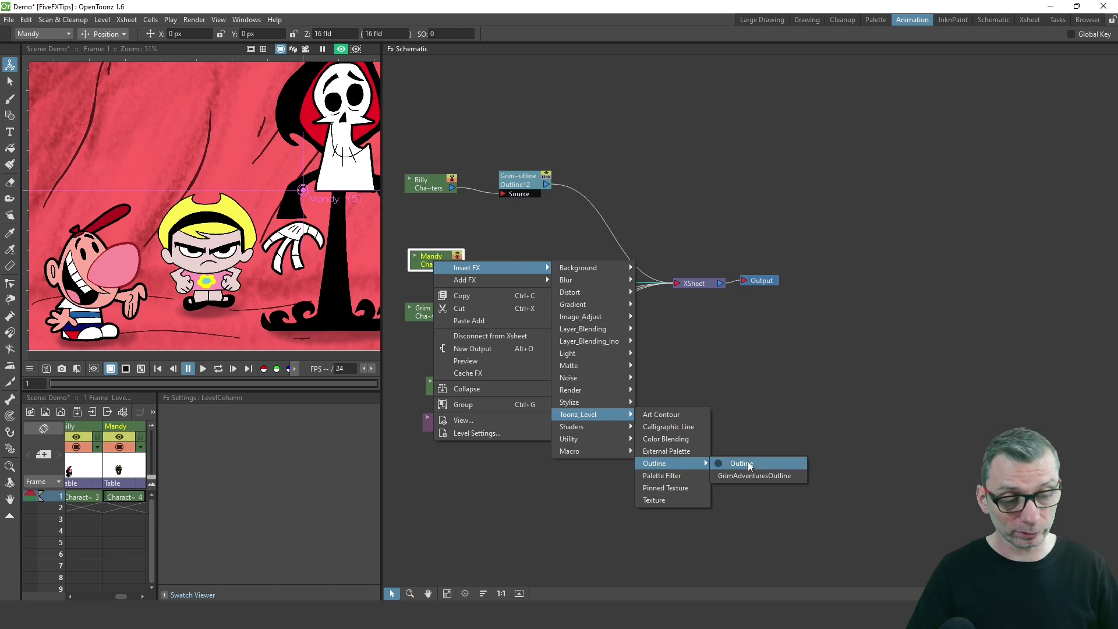
{"action": "left_click", "coordinate": [794, 477]}
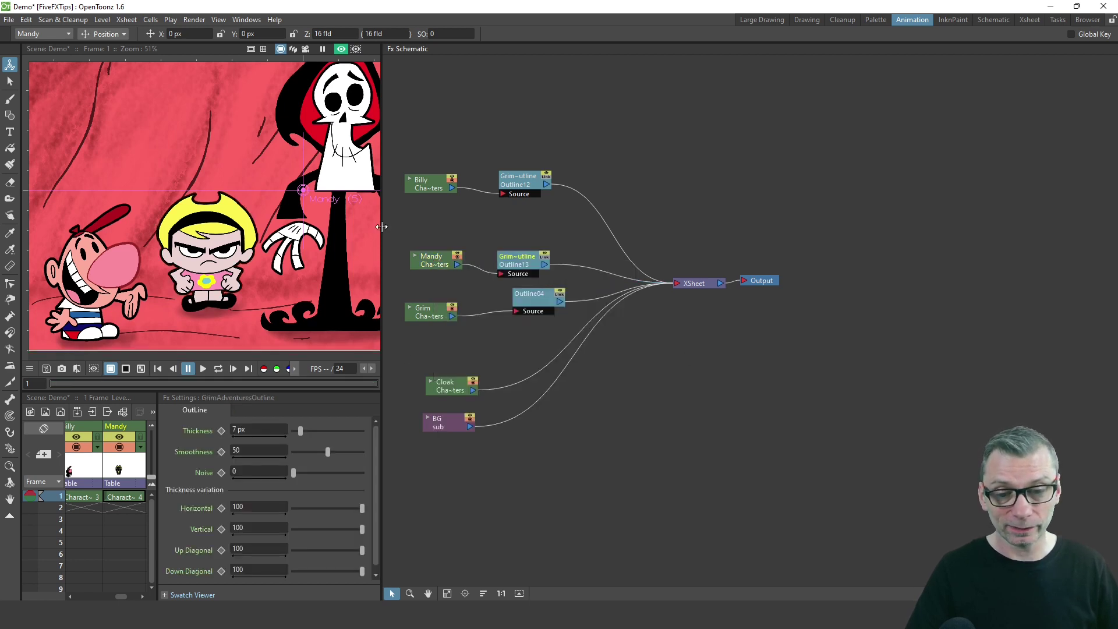
{"action": "left_click_drag", "start_coordinate": [526, 261], "coordinate": [535, 254]}
{"action": "left_click", "coordinate": [451, 220]}
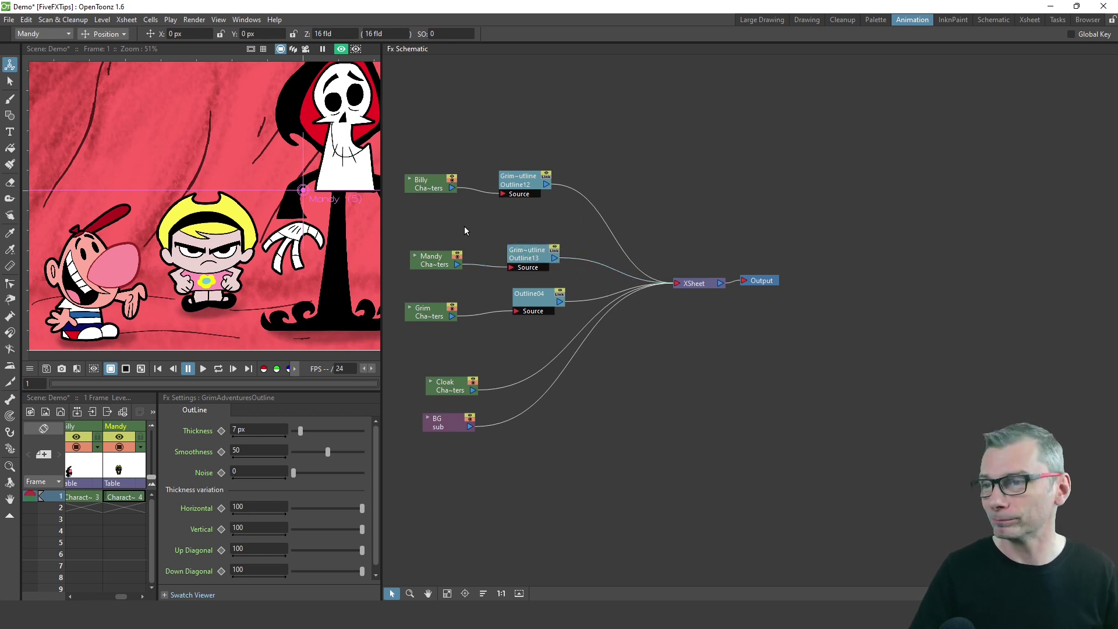